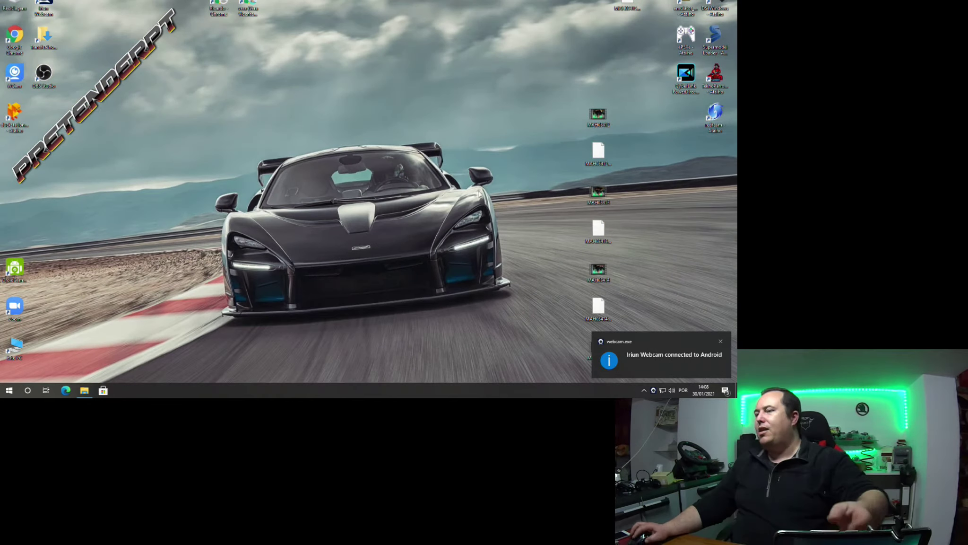
Open Iriun Webcam and set its video format to 1920 x 1080.
double_click(44, 9)
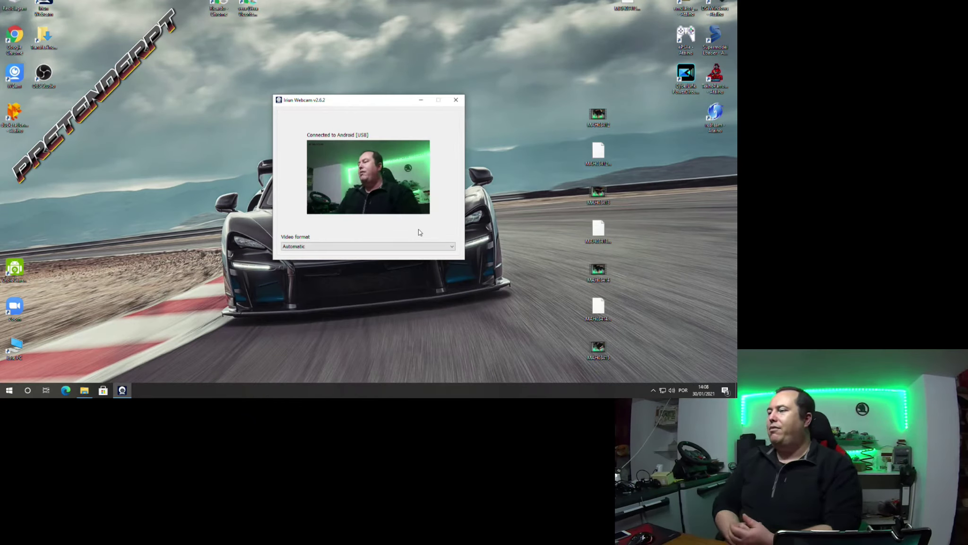
left_click(397, 248)
left_click(355, 290)
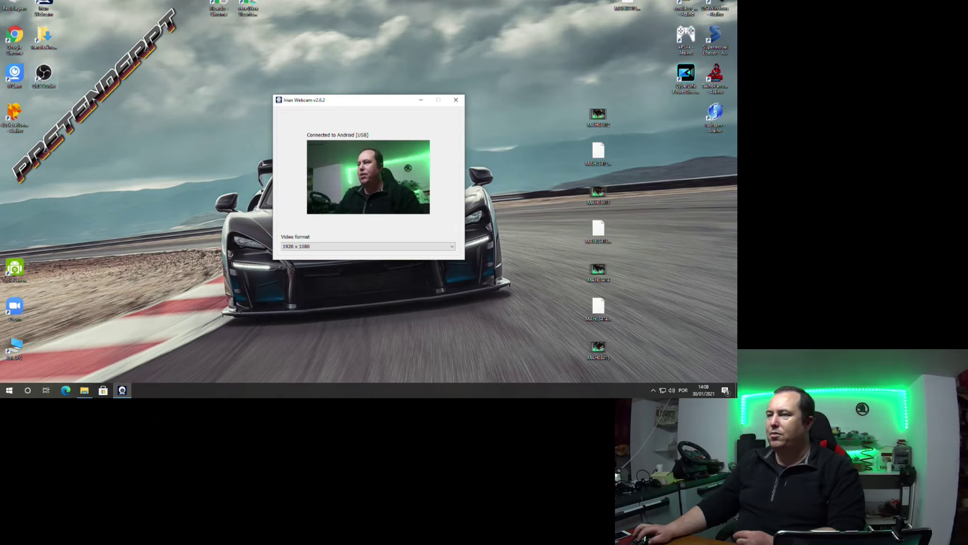
Open OBS Studio and enlarge the phone webcam source to fill the whole canvas.
double_click(38, 76)
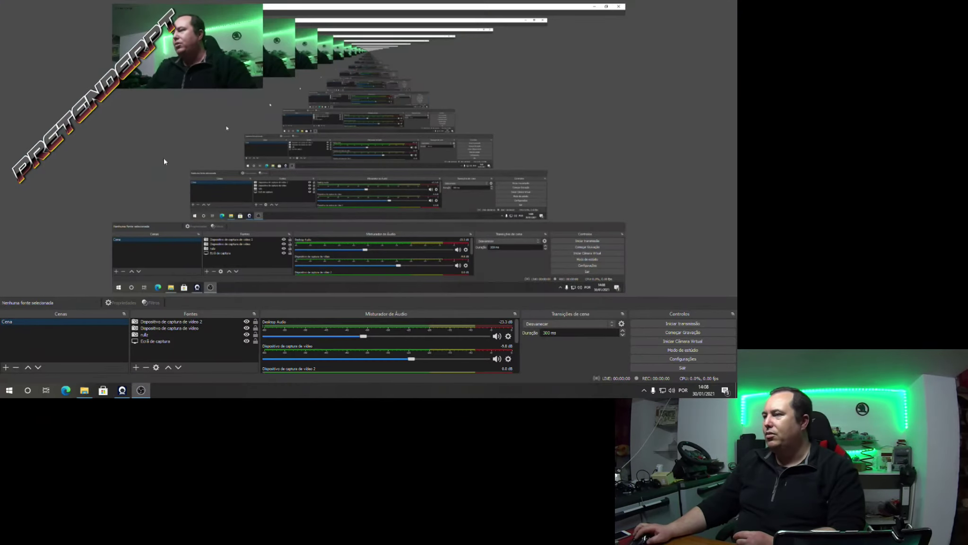
left_click_drag(265, 88, 624, 268)
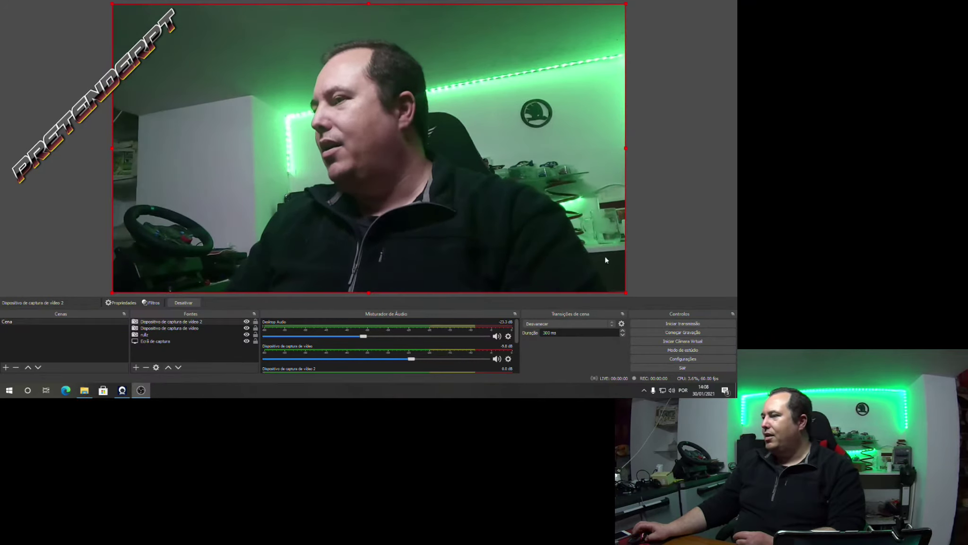
Check the FPS options in the properties of Dispositivo de captura de vídeo 2, and close OBS Studio and Iriun Webcam.
double_click(203, 321)
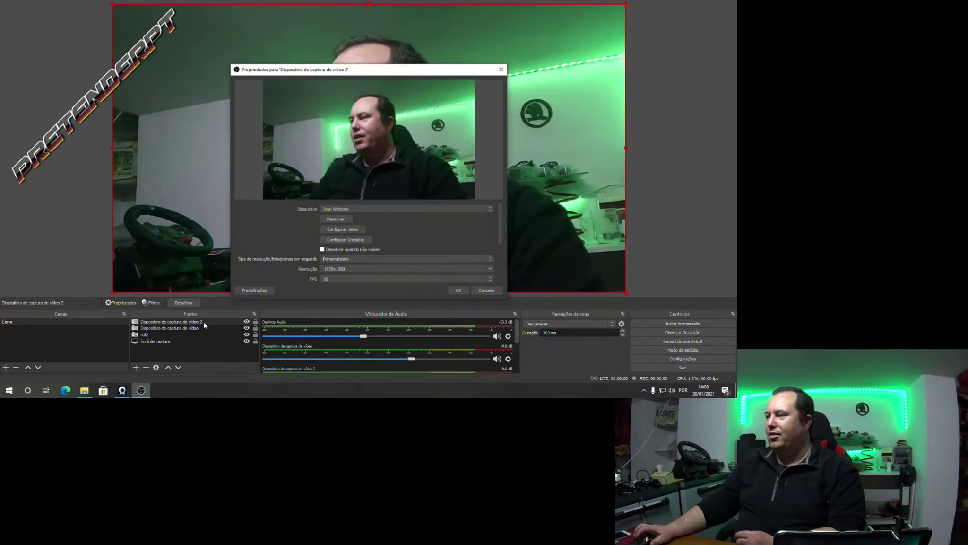
left_click(391, 279)
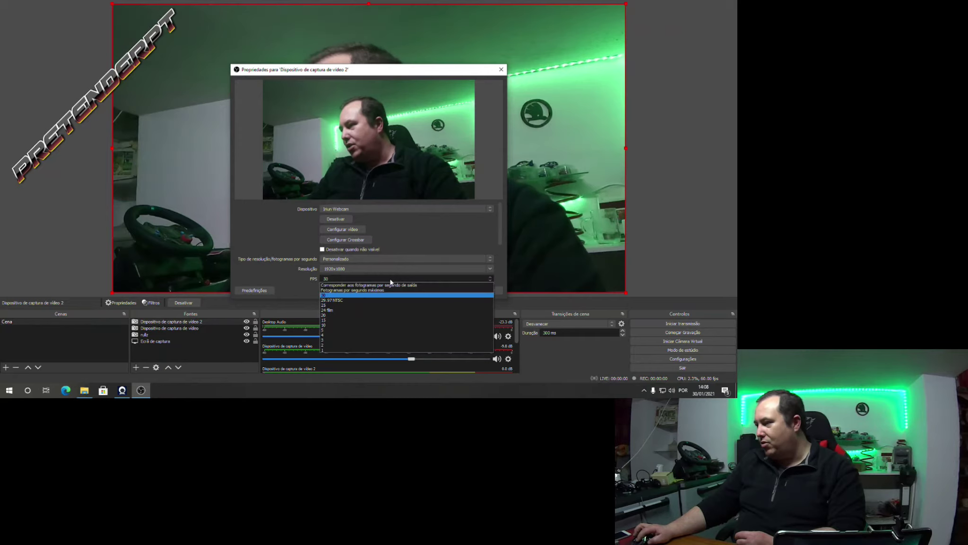
left_click(390, 280)
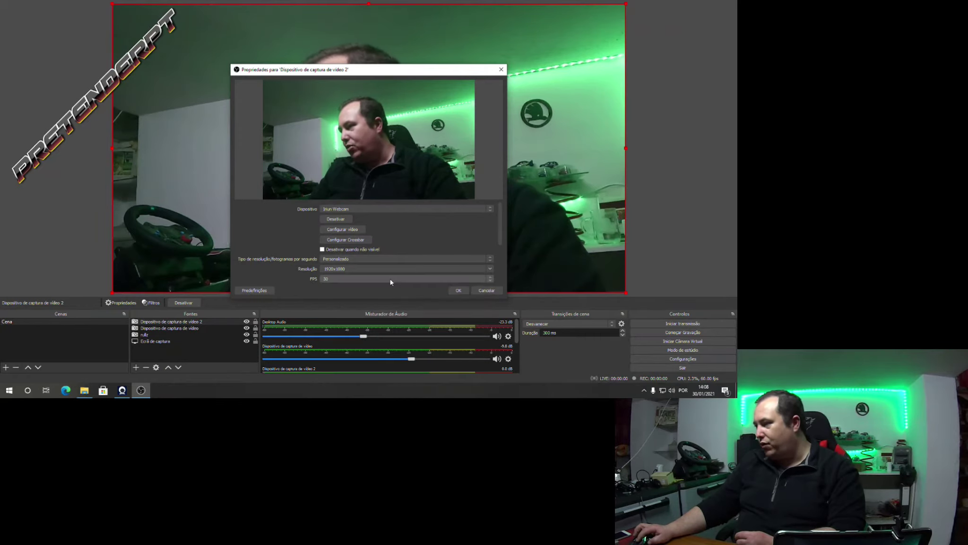
left_click(501, 70)
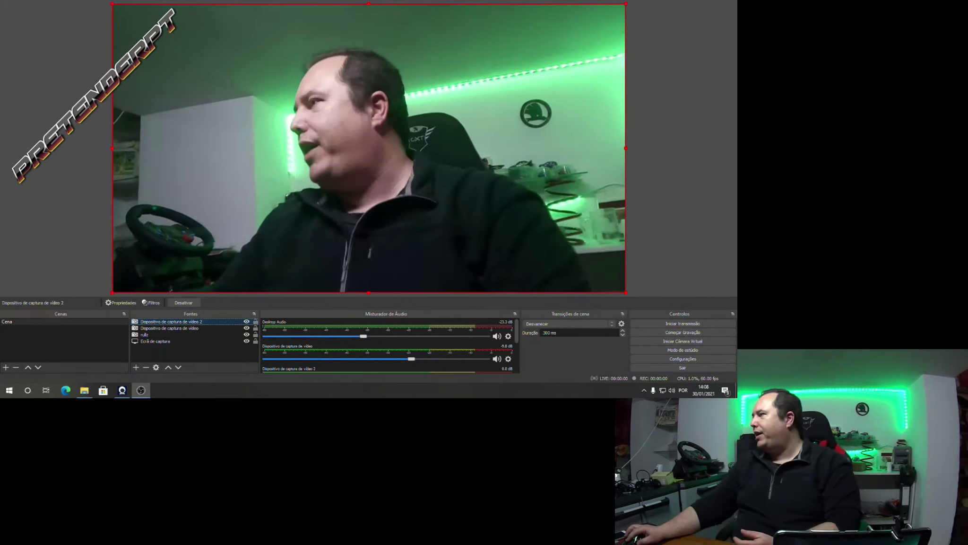
key("alt+F4")
left_click(457, 100)
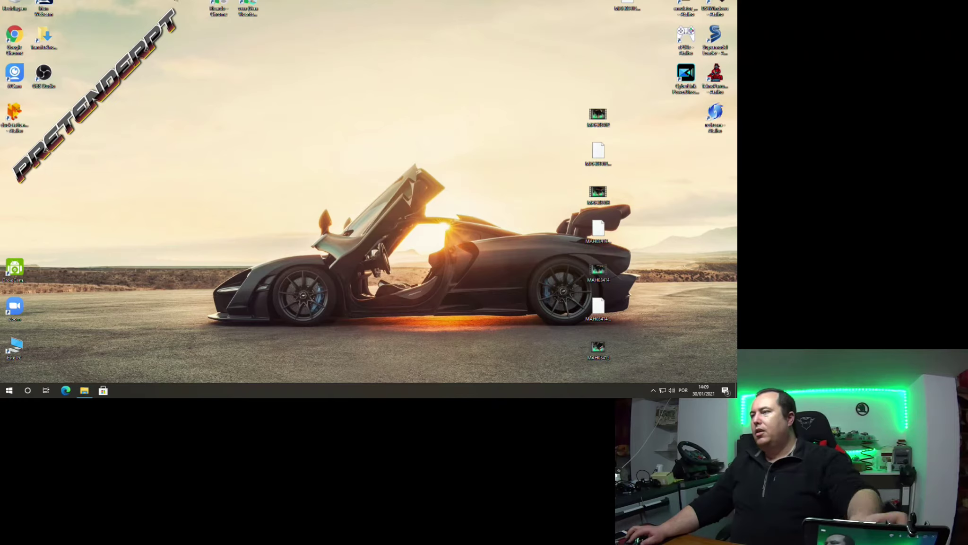
Open Chrome, search the web for ivcam and open the e2esoft iVCam product page.
double_click(221, 2)
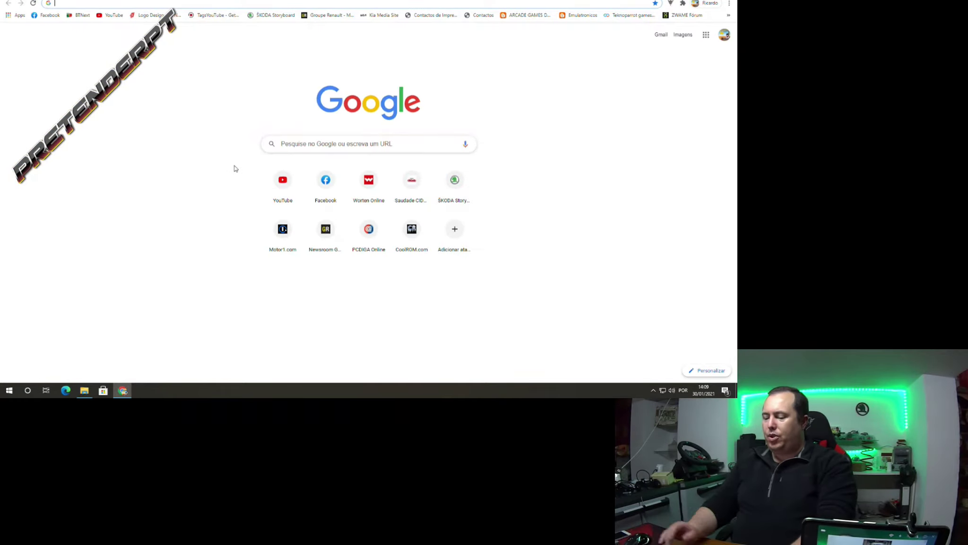
type("ivcam")
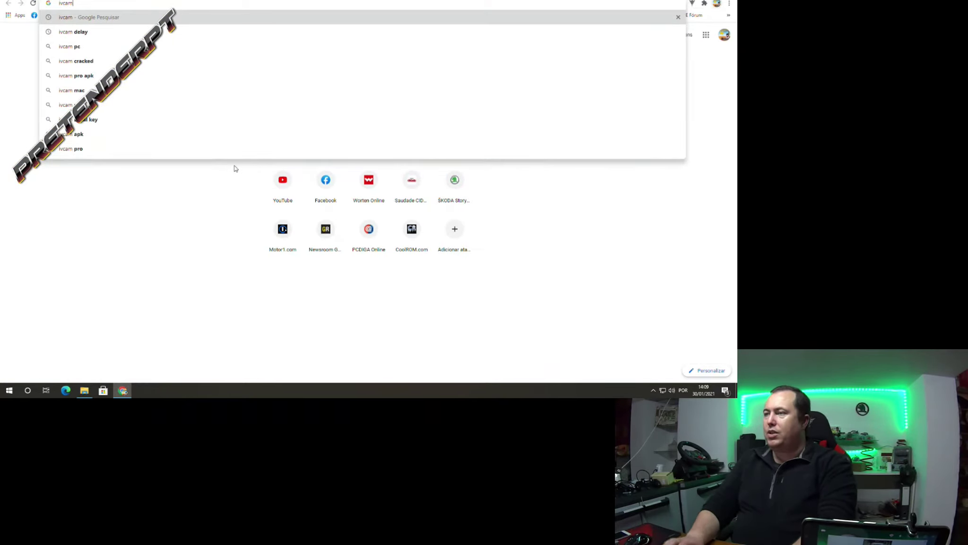
key("Return")
left_click(172, 91)
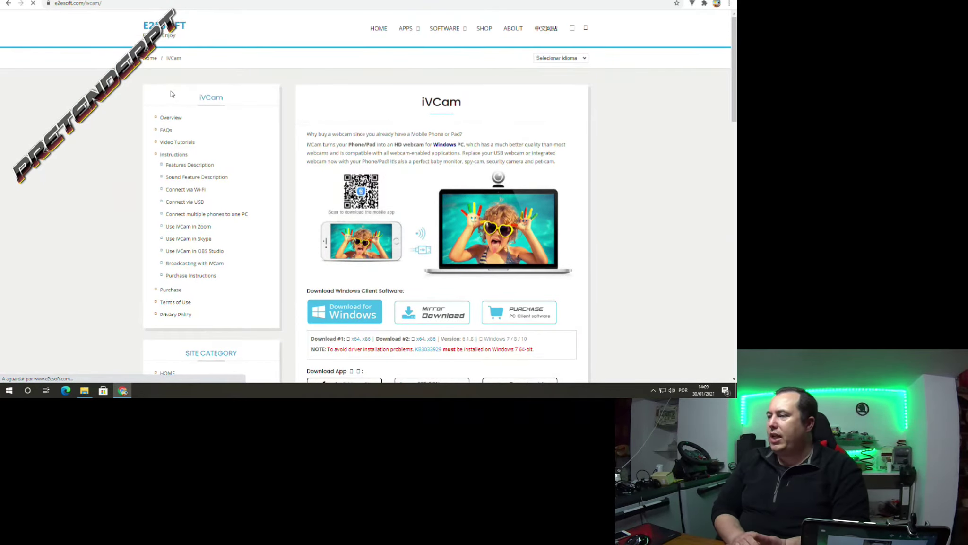
Examine the Windows client and mobile app download options on the iVCam page, and close the browser.
scroll(358, 149, "down", 3)
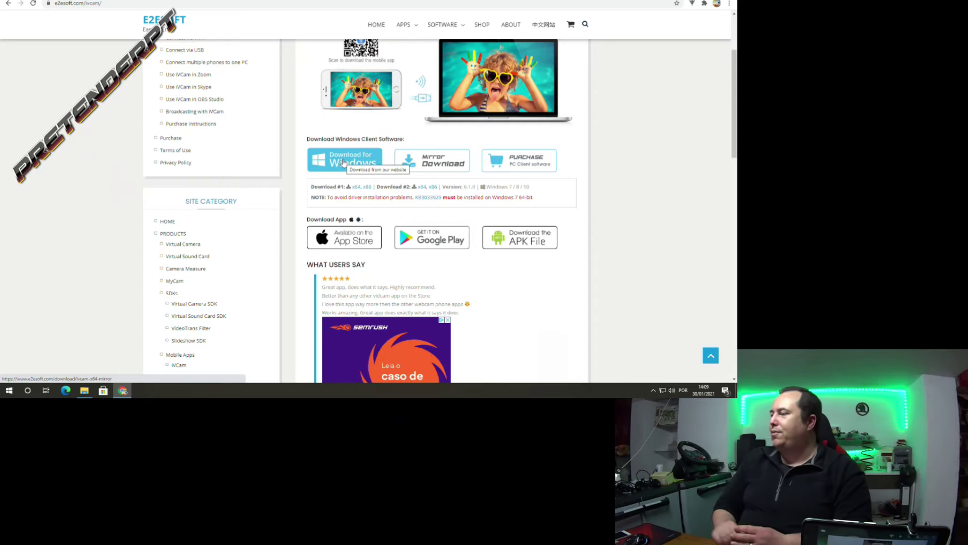
scroll(494, 264, "down", 3)
scroll(528, 266, "up", 2)
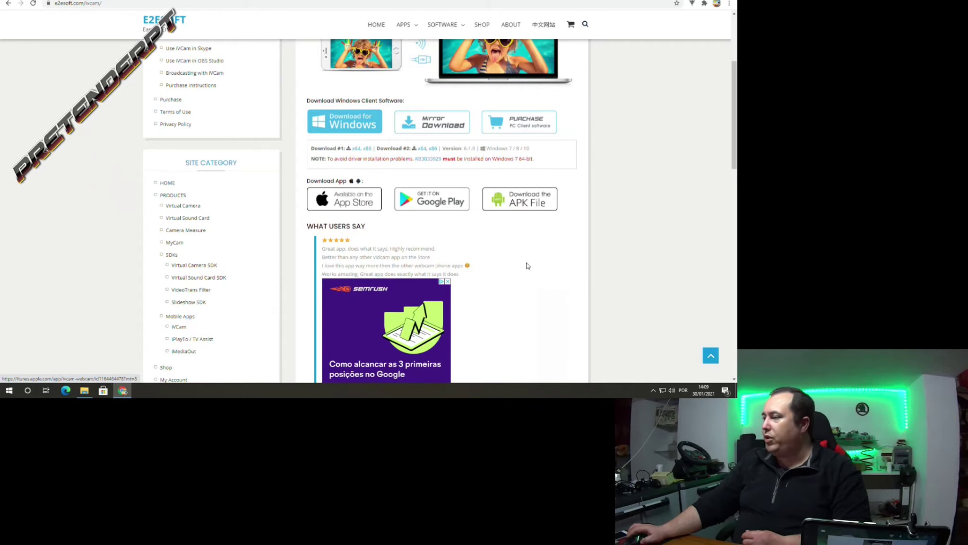
scroll(525, 266, "down", 3)
scroll(525, 266, "up", 3)
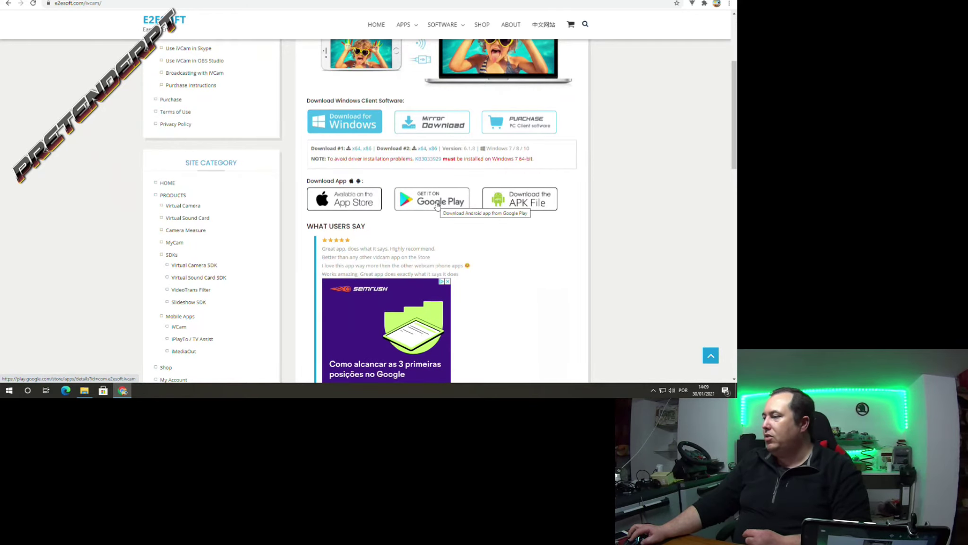
scroll(502, 281, "down", 8)
scroll(501, 281, "up", 6)
scroll(502, 282, "up", 5)
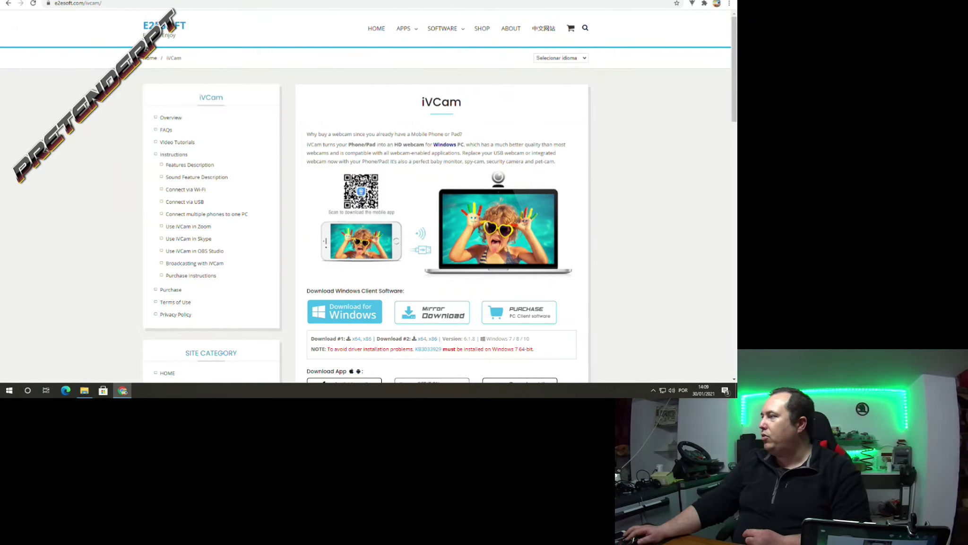
key("alt+F4")
Open iVCam and set its video to 30 FPS with Média quality in the general settings.
double_click(14, 76)
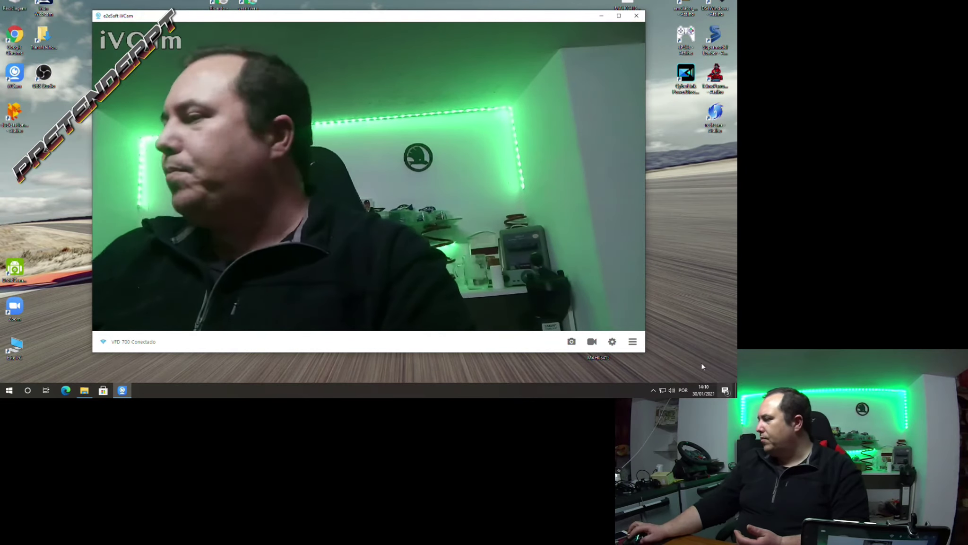
left_click(633, 342)
left_click(666, 278)
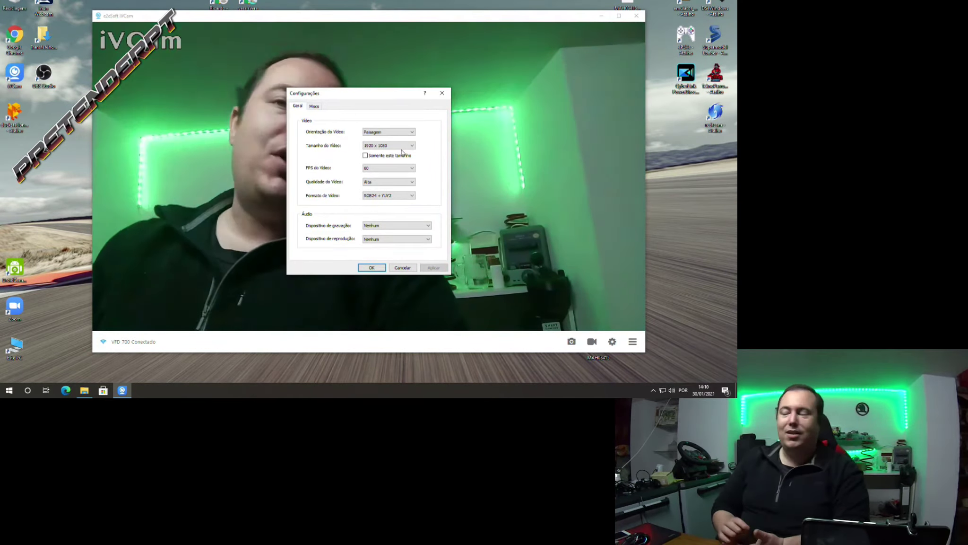
left_click(403, 168)
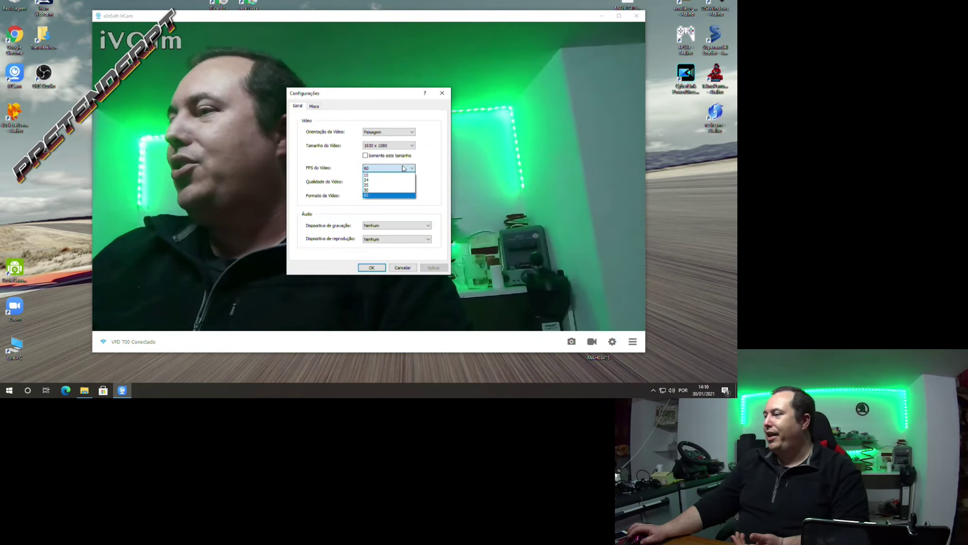
left_click(393, 179)
left_click(392, 182)
left_click(389, 195)
left_click(432, 267)
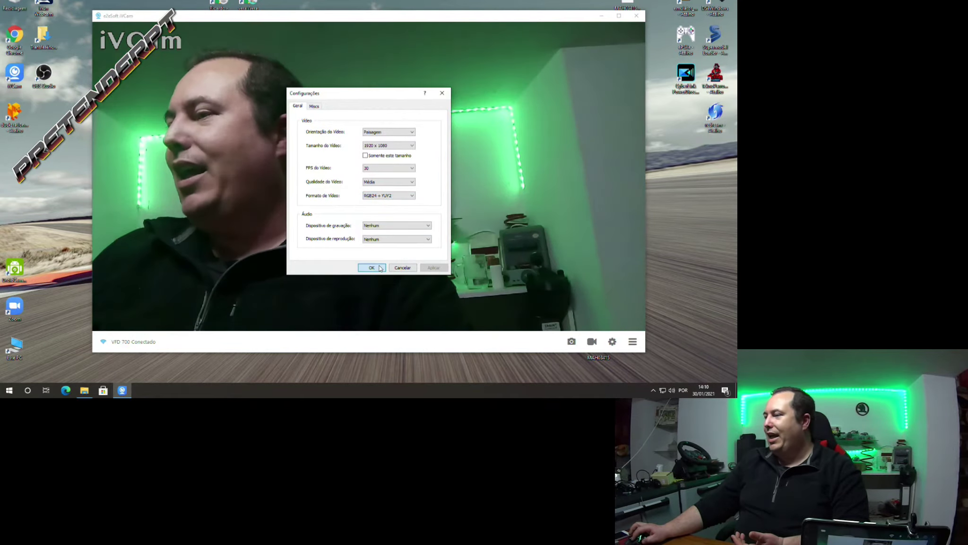
left_click(378, 267)
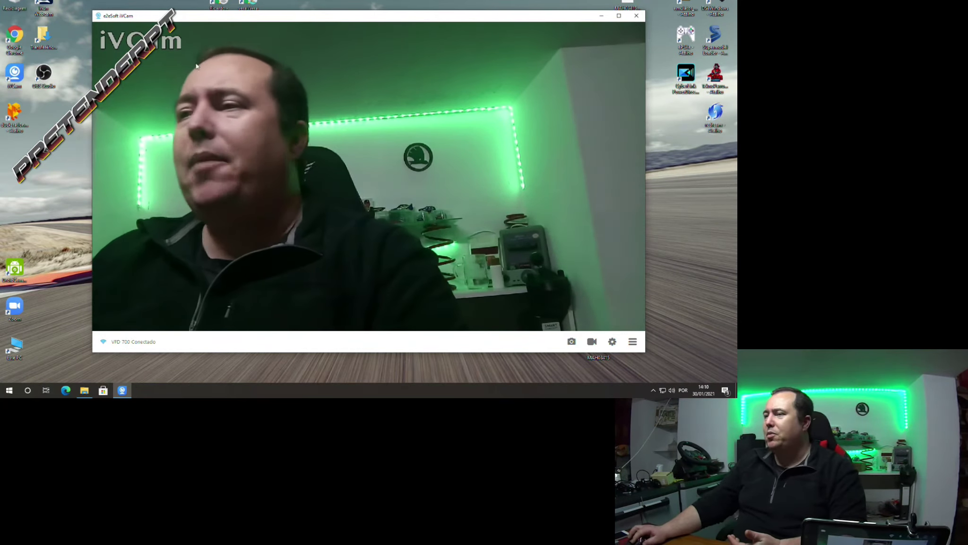
Try out the AE, AF and automatic white balance options in iVCam's camera settings, and close the dialog.
left_click(613, 344)
left_click(352, 195)
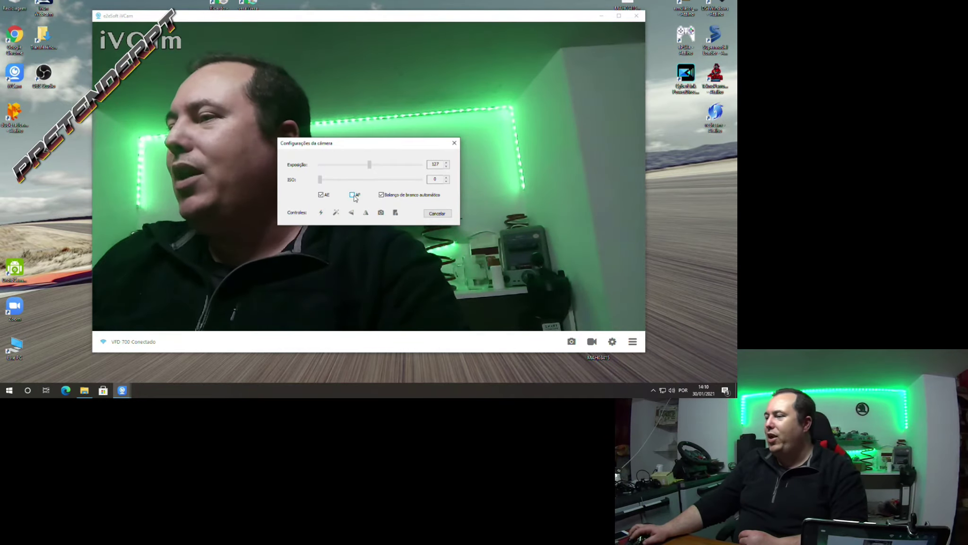
left_click(321, 198)
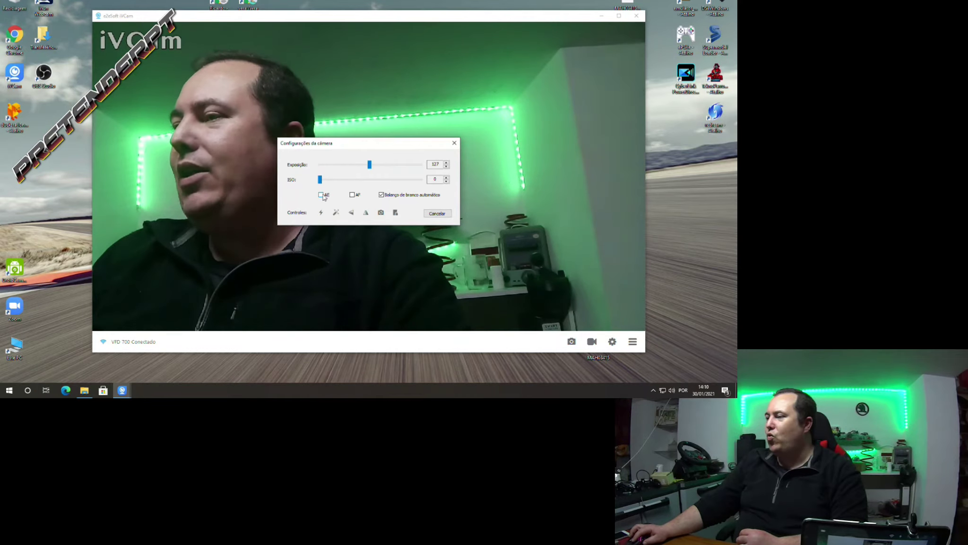
left_click(381, 195)
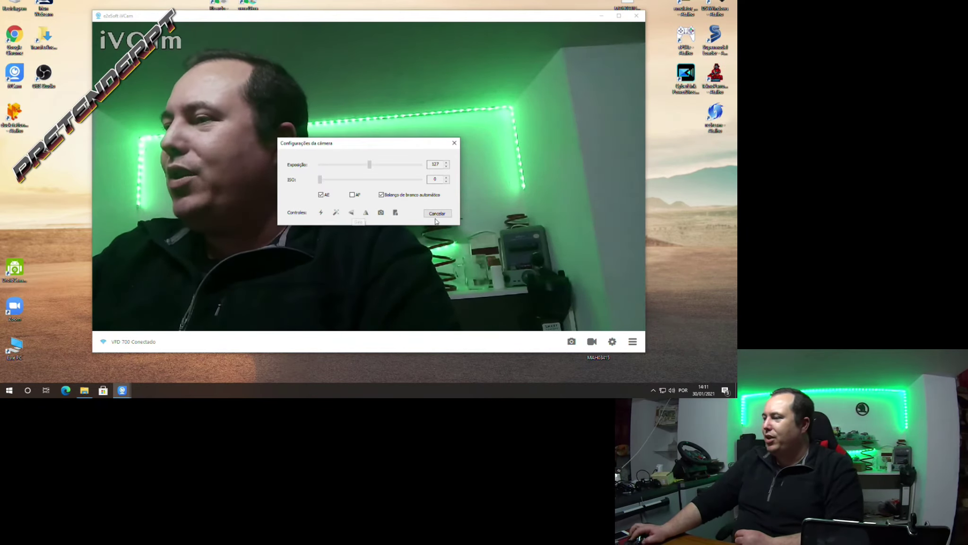
left_click(458, 143)
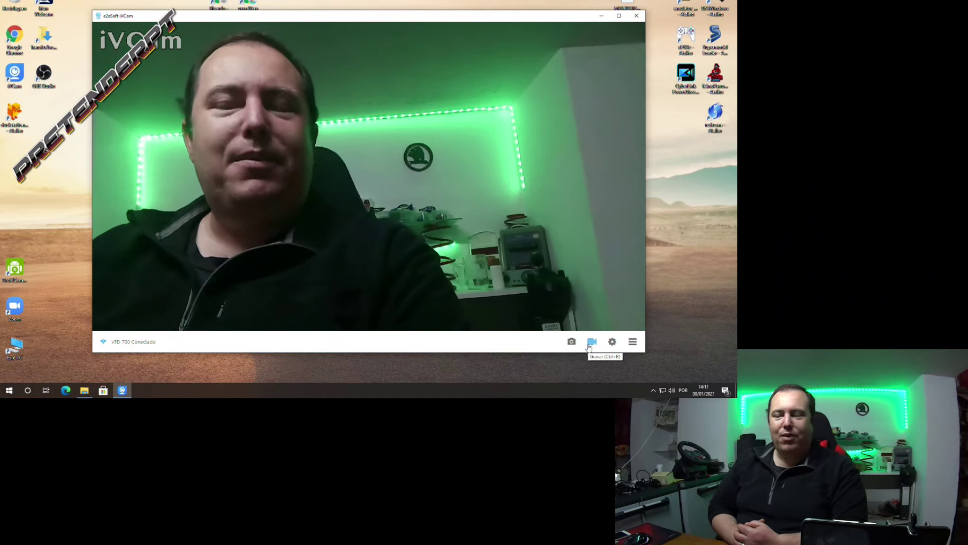
Close and reopen iVCam to view the phone's camera feed again, and close it.
left_click(636, 16)
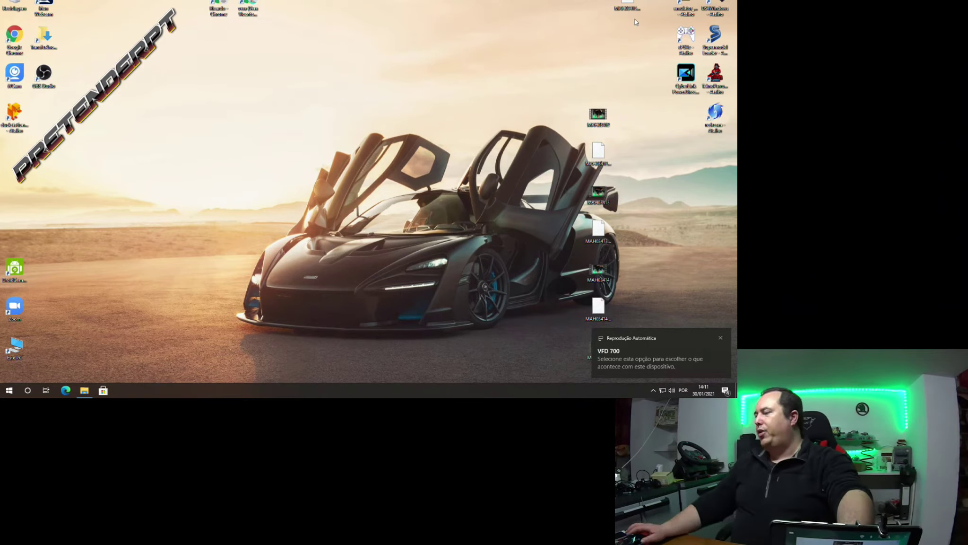
double_click(14, 73)
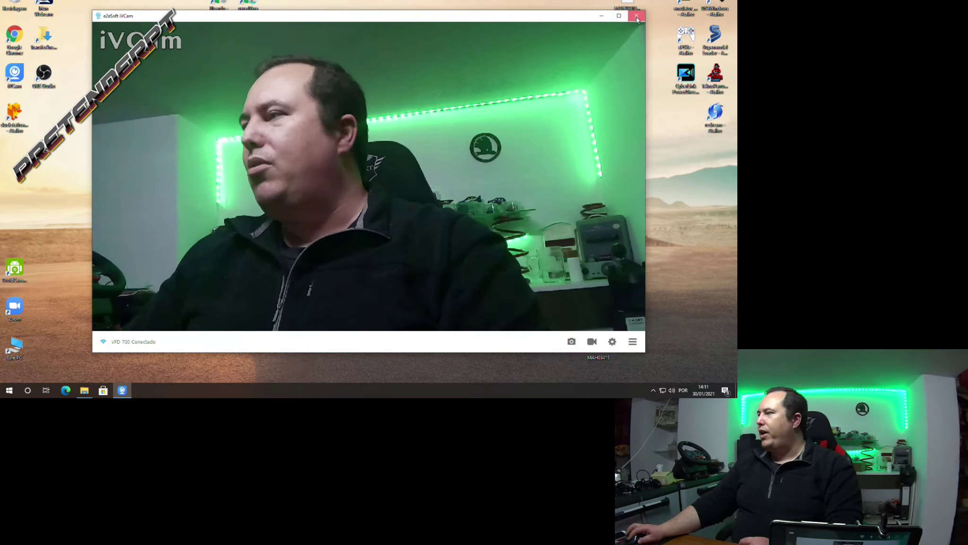
key("alt+F4")
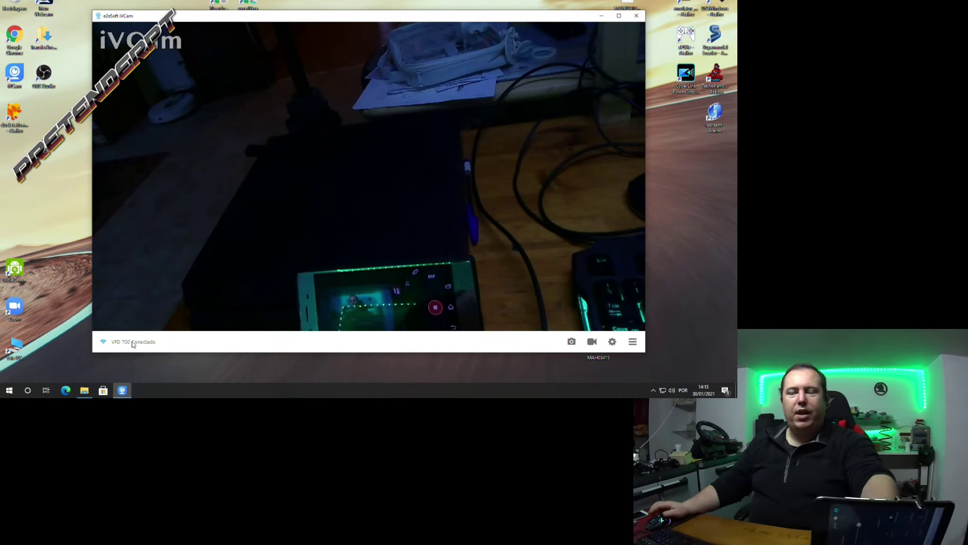
left_click(636, 16)
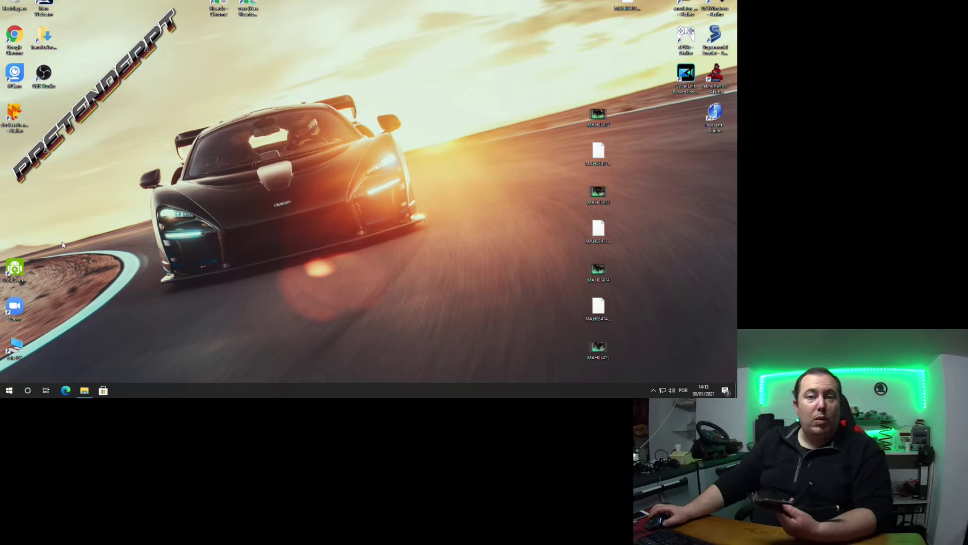
Open DroidCam Client, try to start a WiFi connection with video and audio, and close the client.
double_click(15, 268)
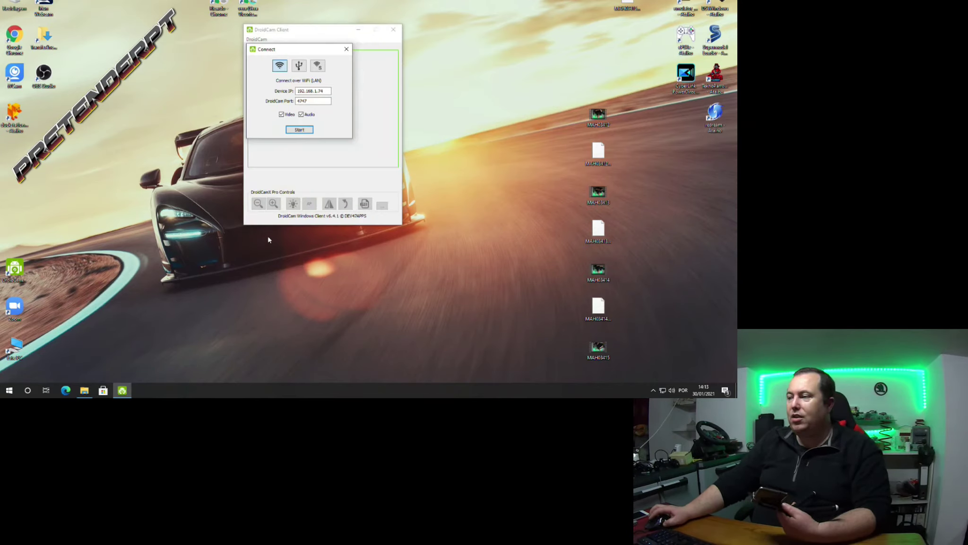
left_click(306, 128)
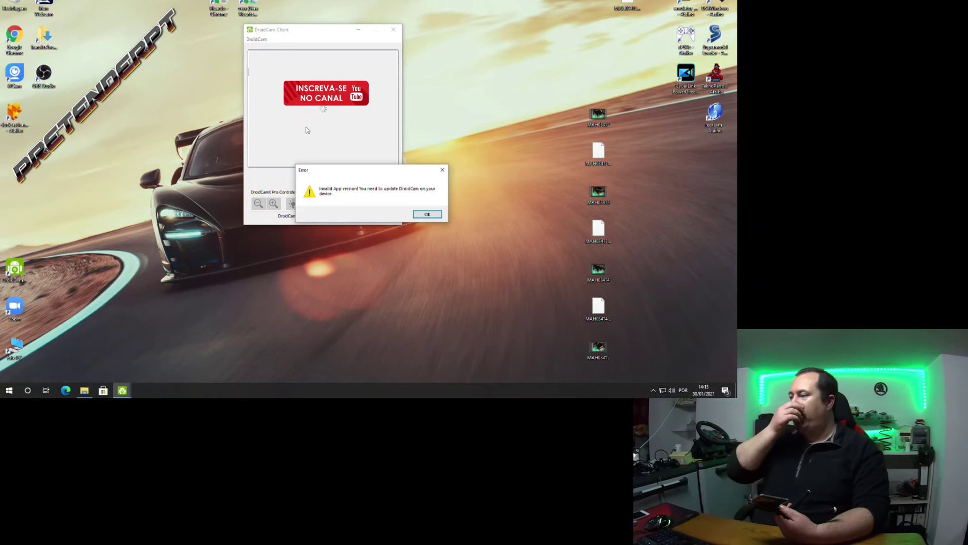
left_click(434, 215)
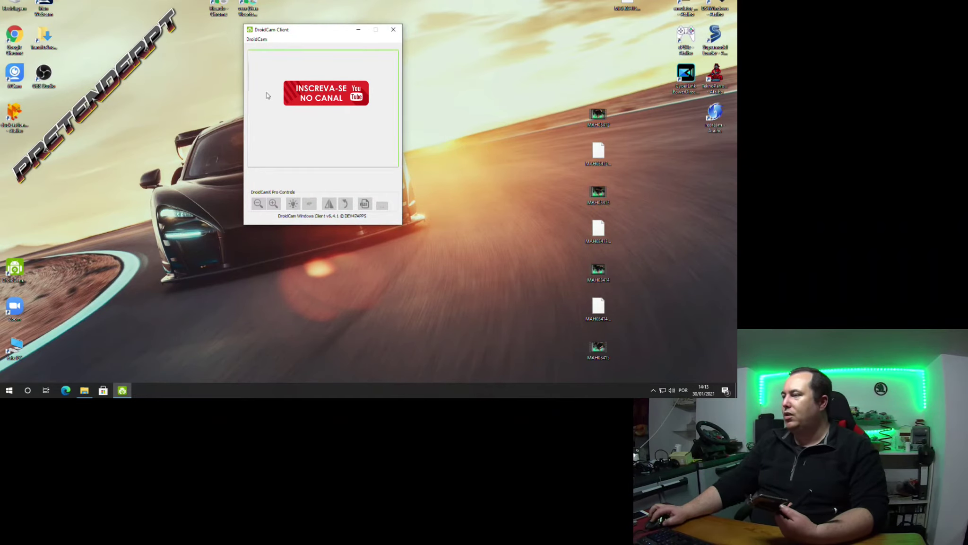
left_click(393, 29)
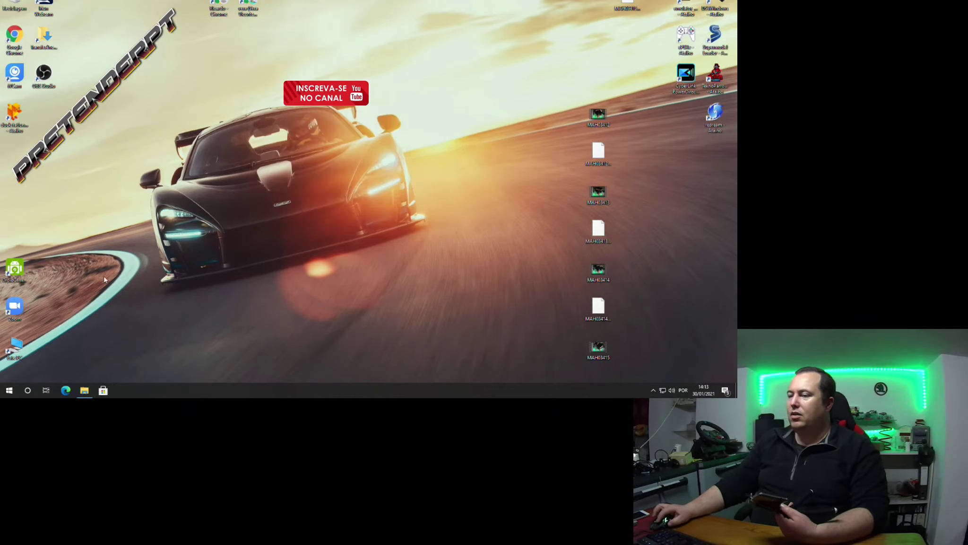
Reopen DroidCam Client and start the phone connection over WiFi with video and audio.
double_click(13, 267)
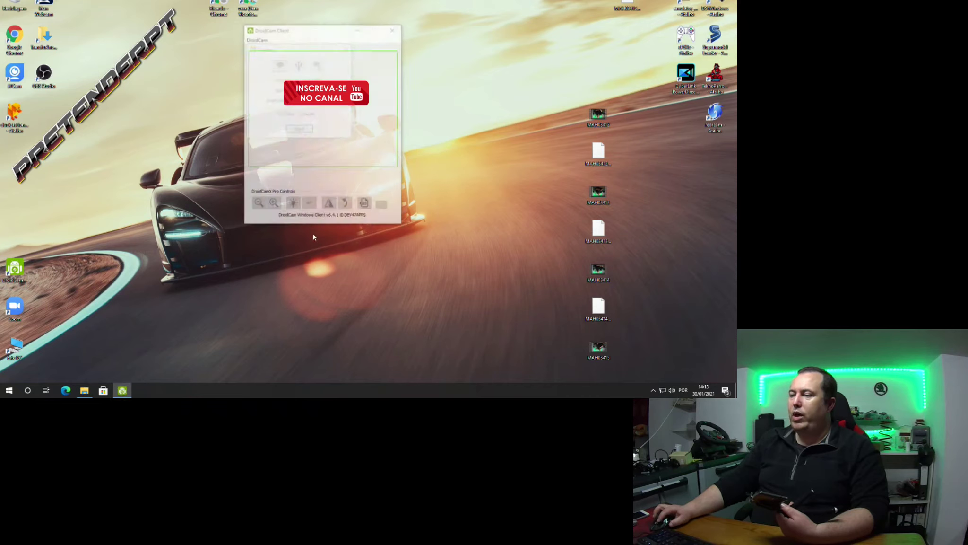
left_click(306, 130)
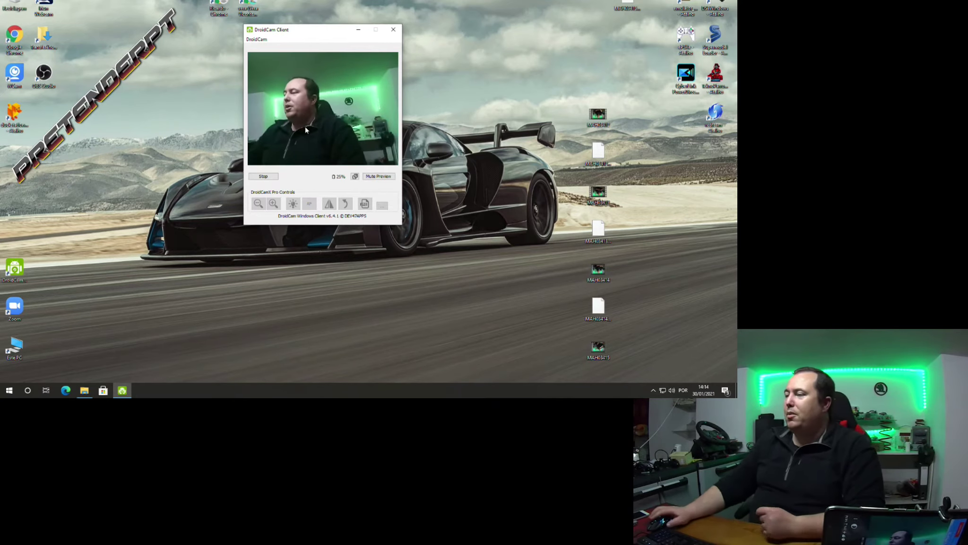
Open OBS Studio and set the device of the "Dispositivo de captura de vídeo 2" source to DroidCam Source 3.
left_click(41, 73)
double_click(41, 73)
double_click(189, 322)
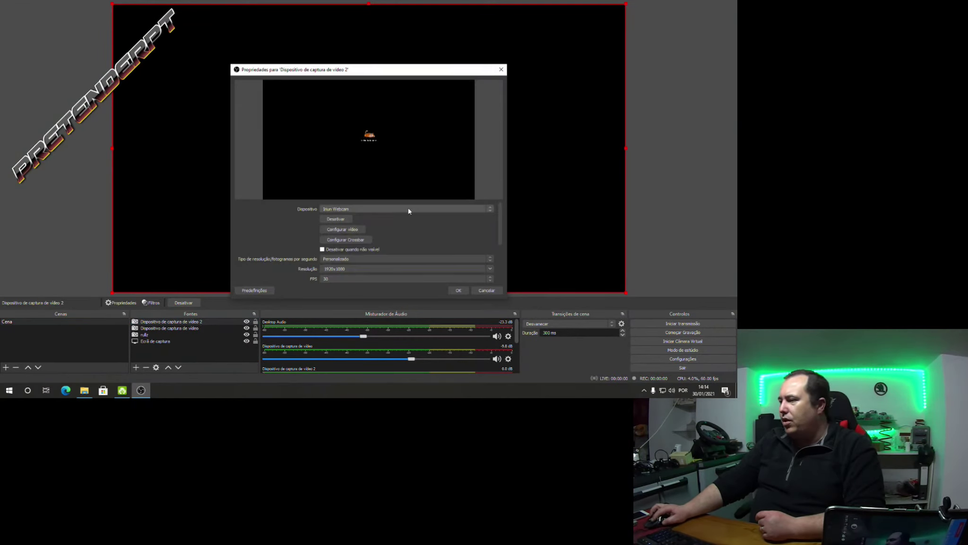
left_click(409, 211)
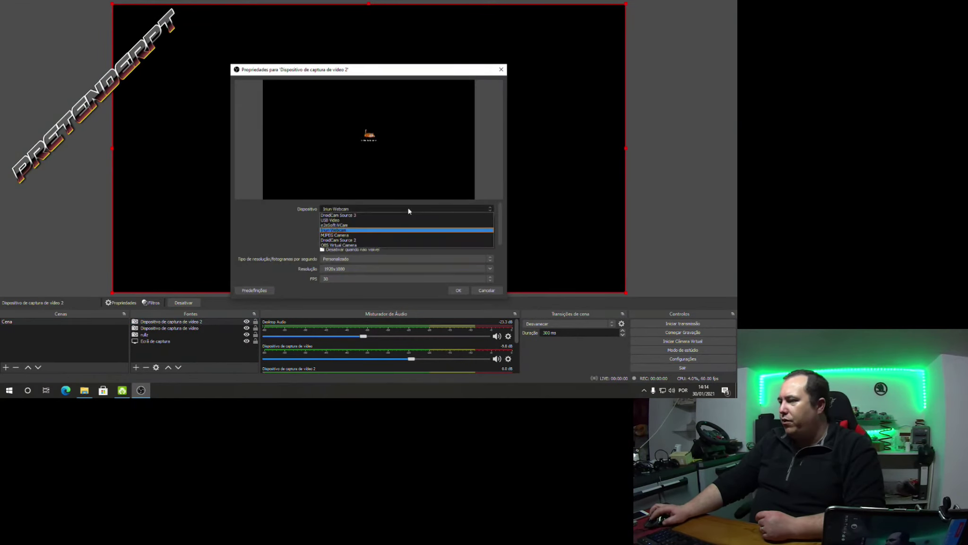
left_click(374, 216)
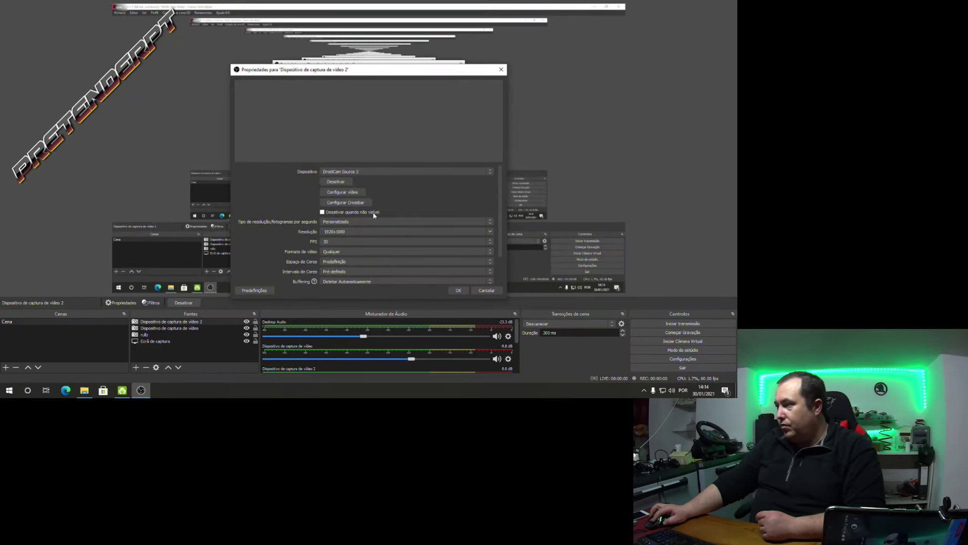
left_click(461, 288)
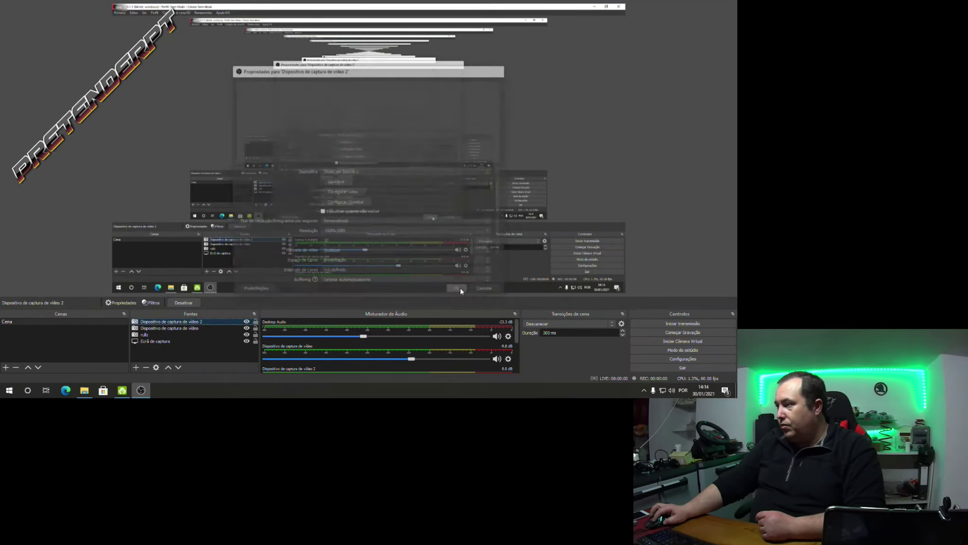
Switch the second capture source to DroidCam Source 2 with the "Dispositivo predefinido" resolution type, and enlarge its picture on the canvas.
double_click(165, 323)
left_click(377, 171)
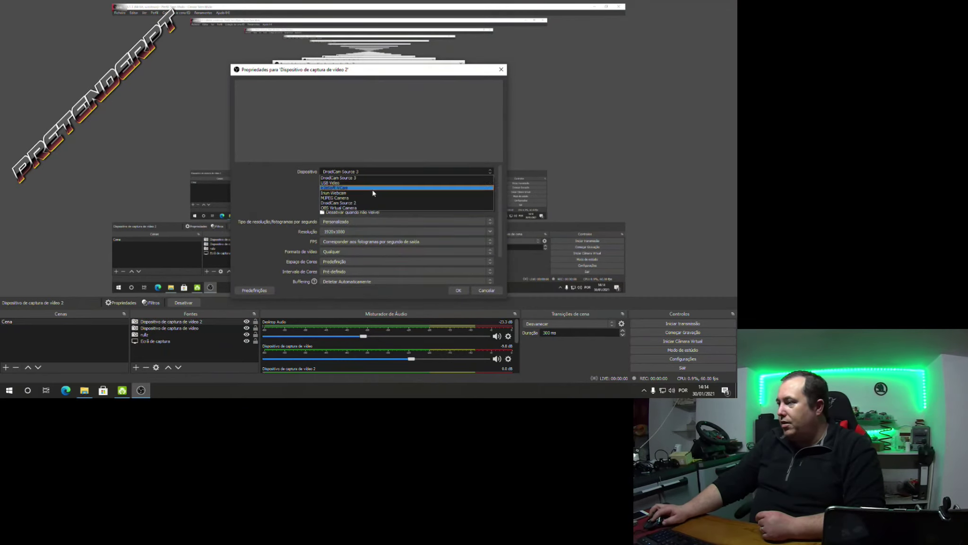
left_click(371, 205)
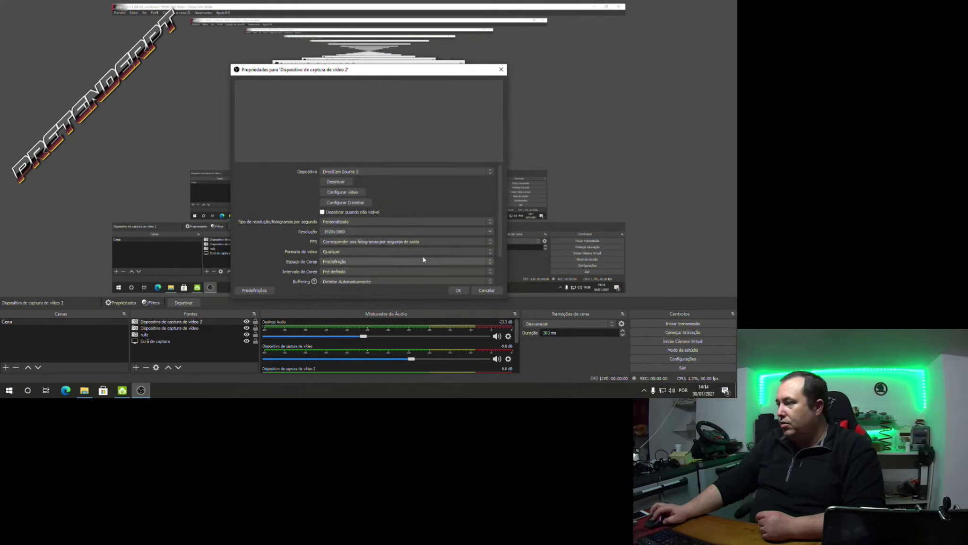
left_click(454, 222)
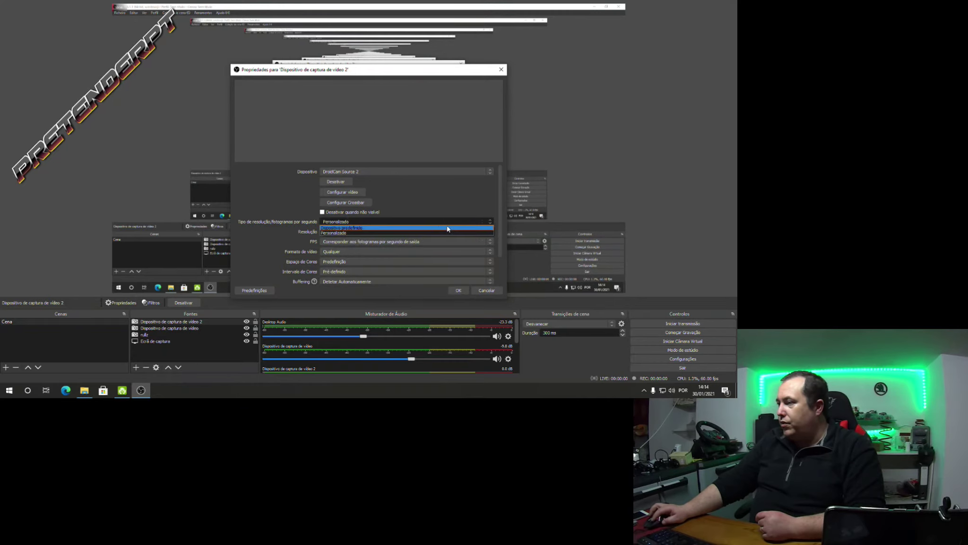
left_click(439, 224)
left_click(458, 291)
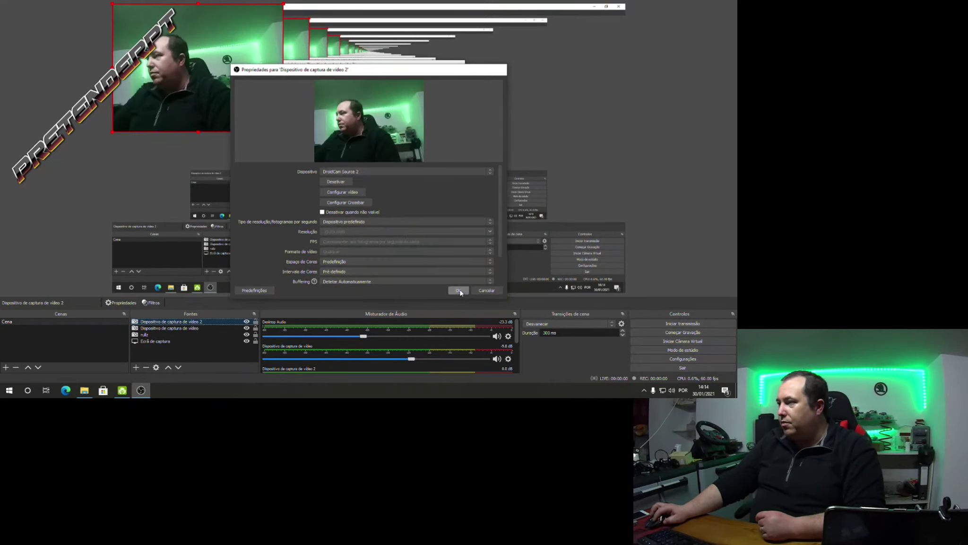
left_click_drag(284, 133, 492, 171)
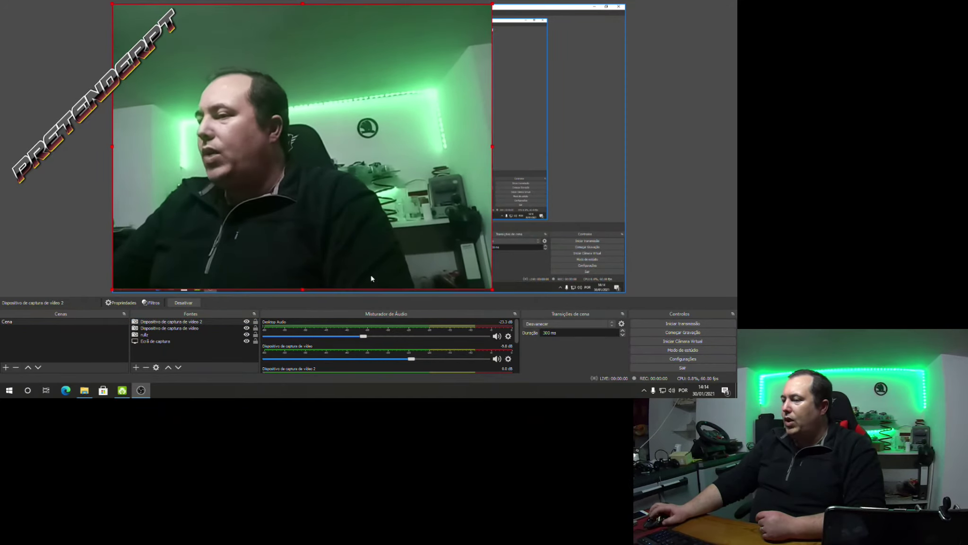
Set the second capture source's resolution type to "Personalizado" with a resolution of 640x480.
double_click(221, 324)
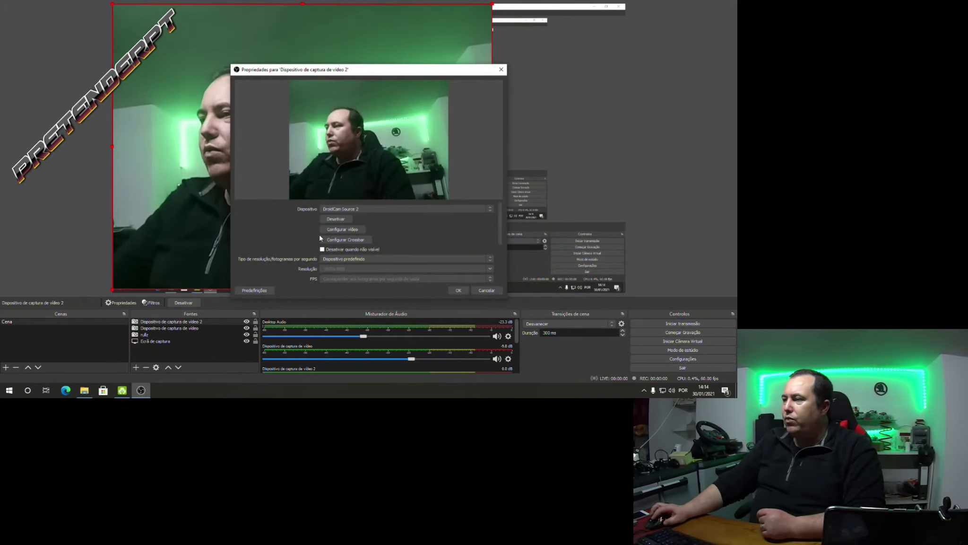
left_click(400, 259)
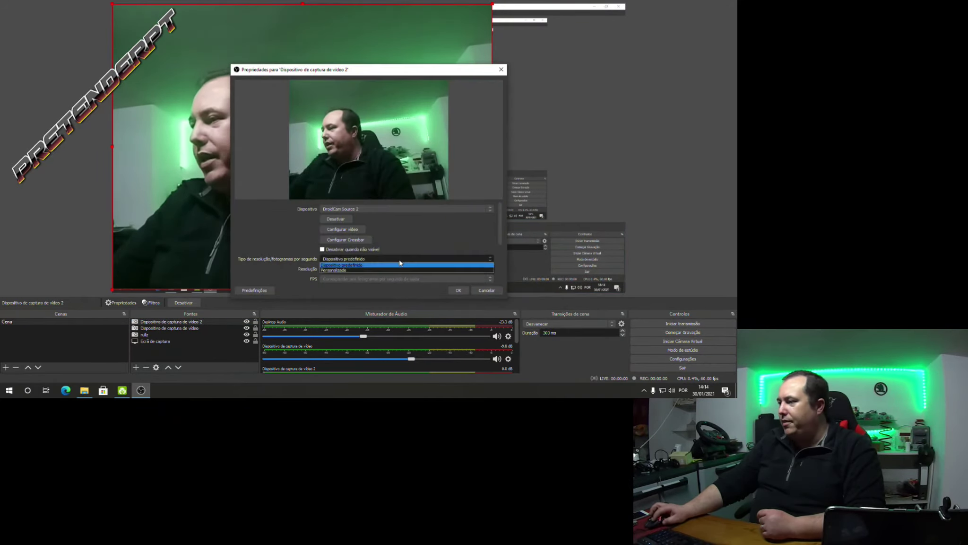
left_click(378, 270)
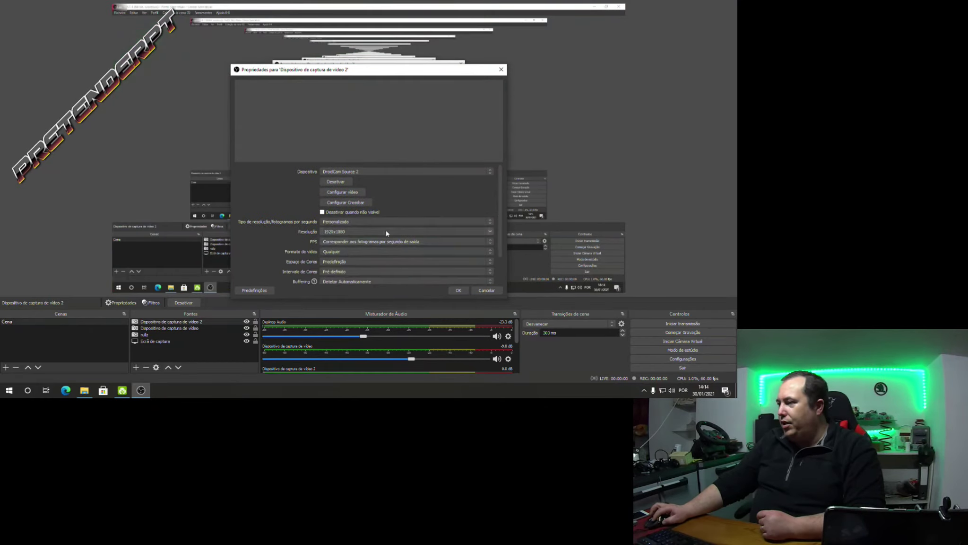
left_click(487, 231)
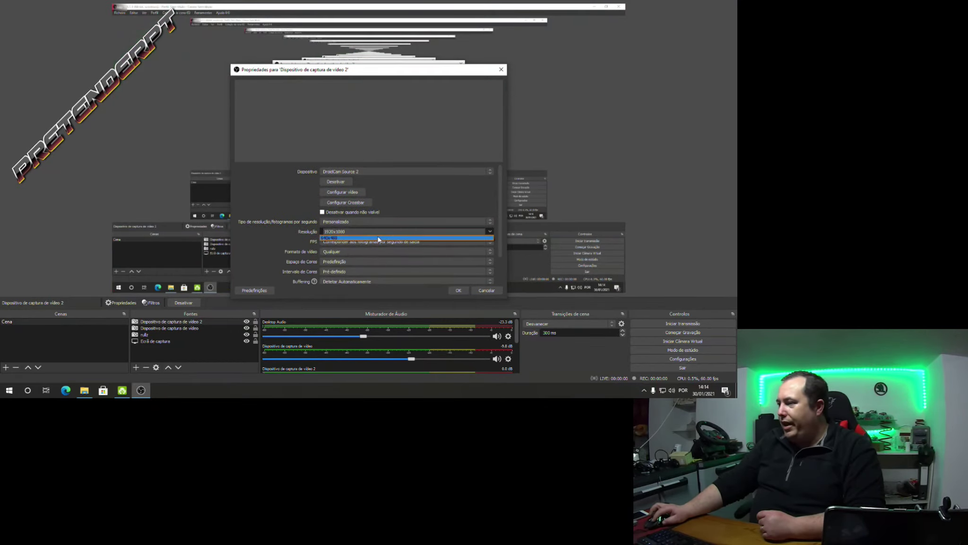
left_click(379, 238)
left_click(456, 290)
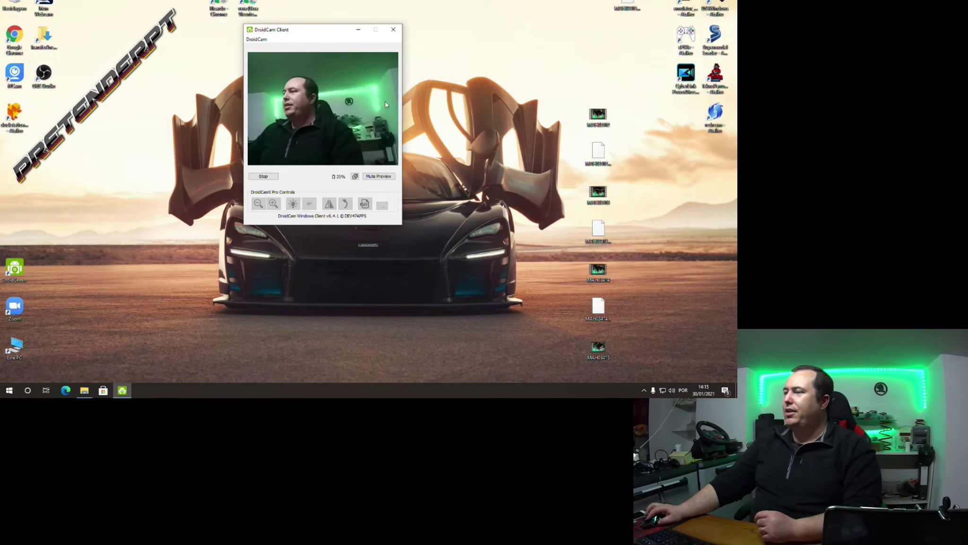
Close DroidCam Client and stop its WiFi connection, and reopen it with USB as the connection method.
left_click(392, 30)
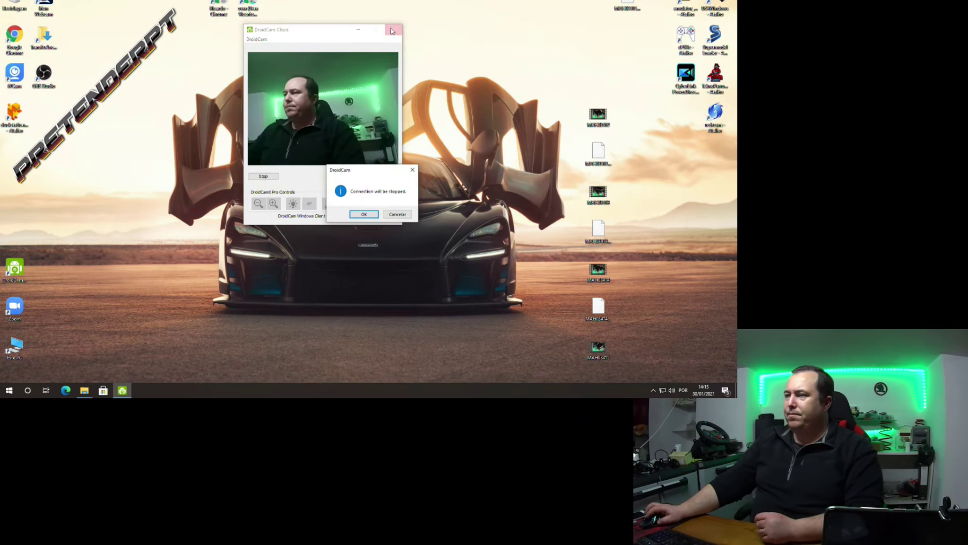
left_click(364, 214)
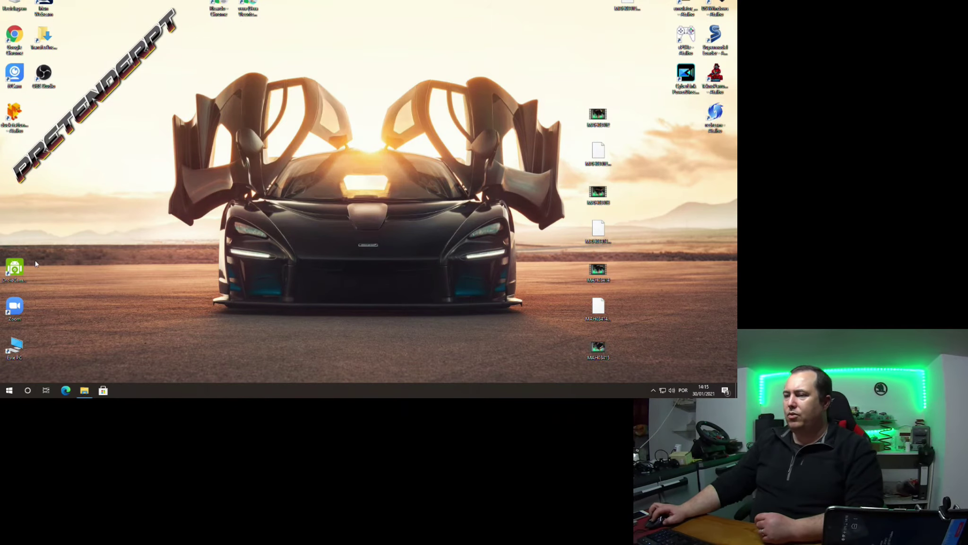
double_click(24, 276)
left_click(299, 66)
Select VFD 700 from the refreshed USB device list and start the connection with video and audio.
left_click(329, 91)
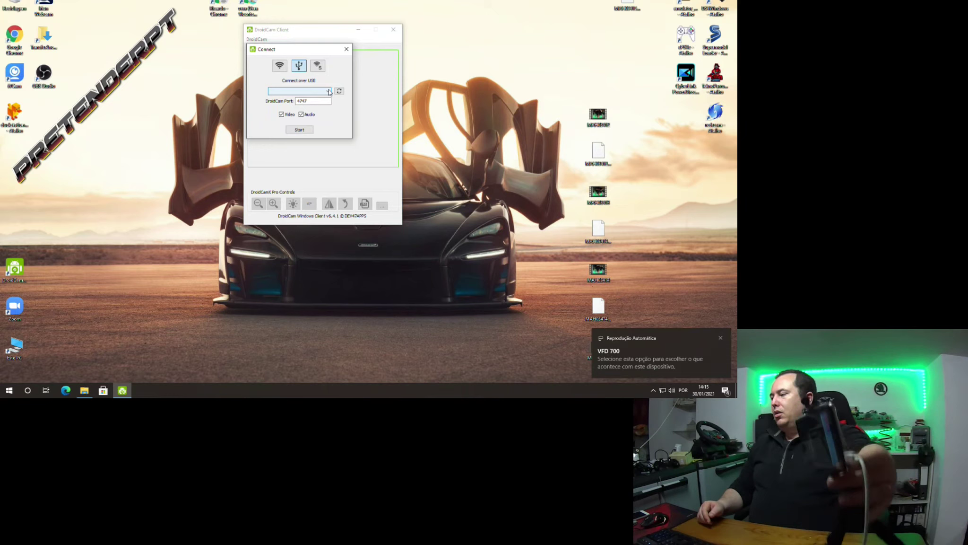
left_click(329, 91)
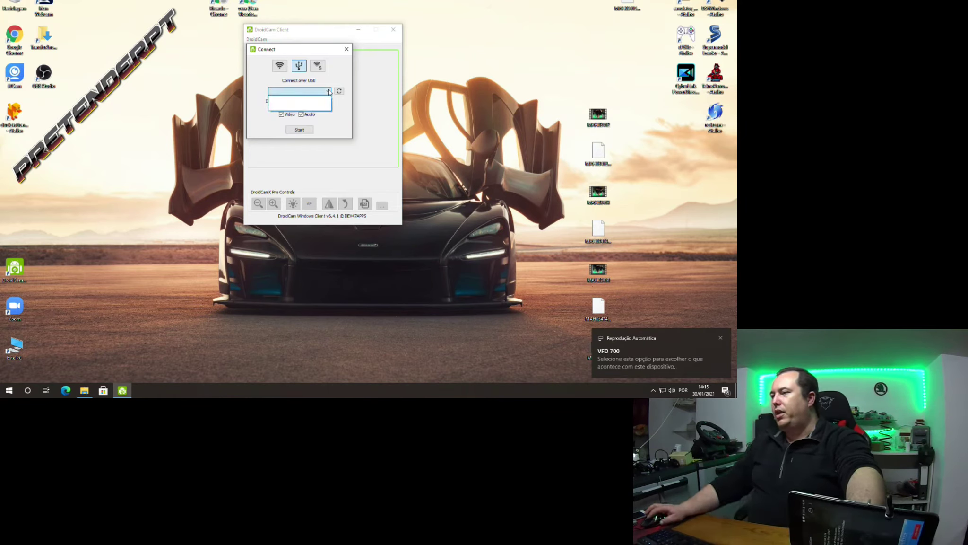
left_click(329, 91)
left_click(329, 90)
left_click(330, 91)
left_click(329, 90)
left_click(329, 91)
left_click(329, 91)
left_click(329, 90)
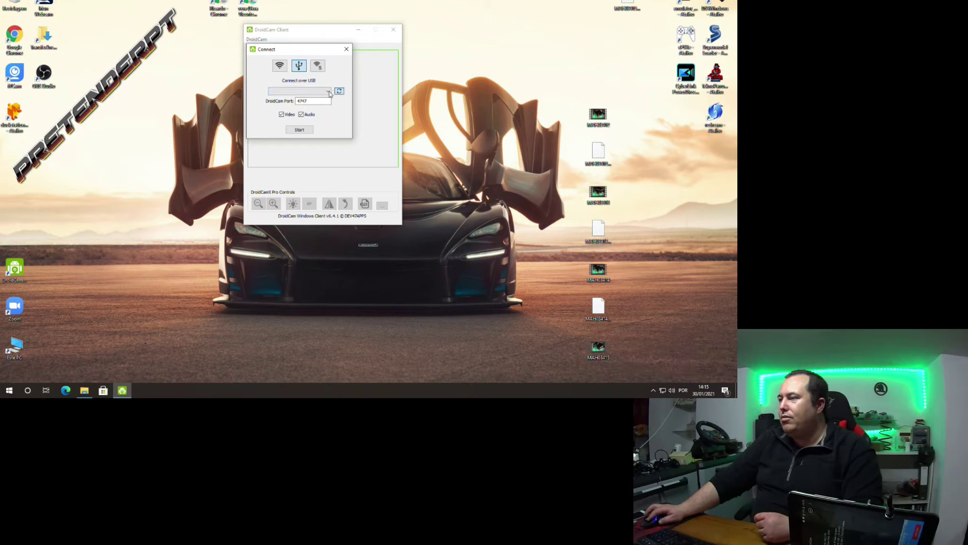
left_click(329, 92)
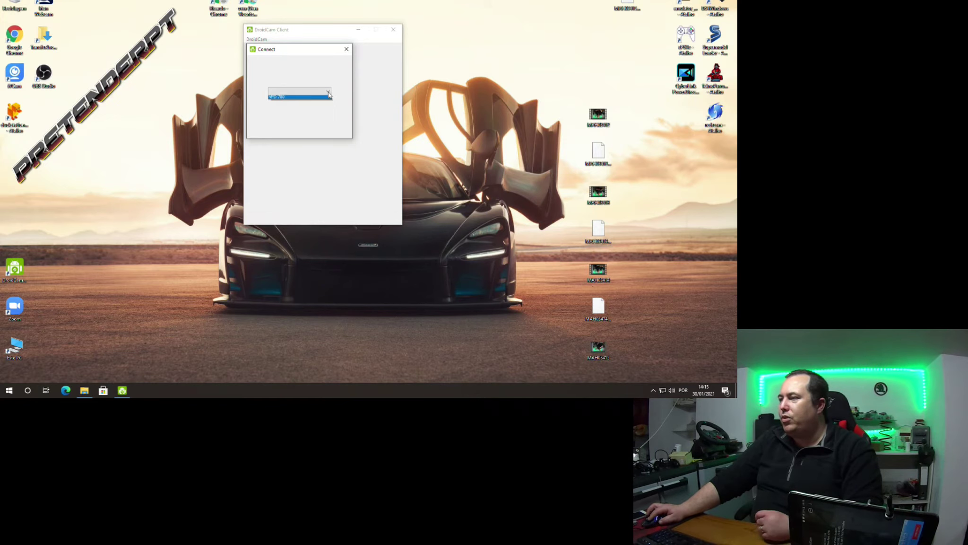
left_click(316, 98)
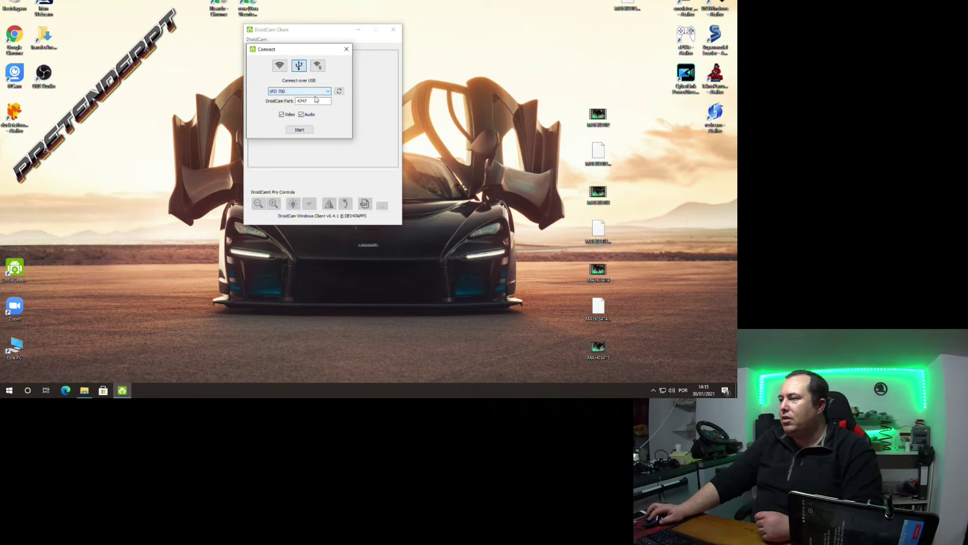
left_click(298, 130)
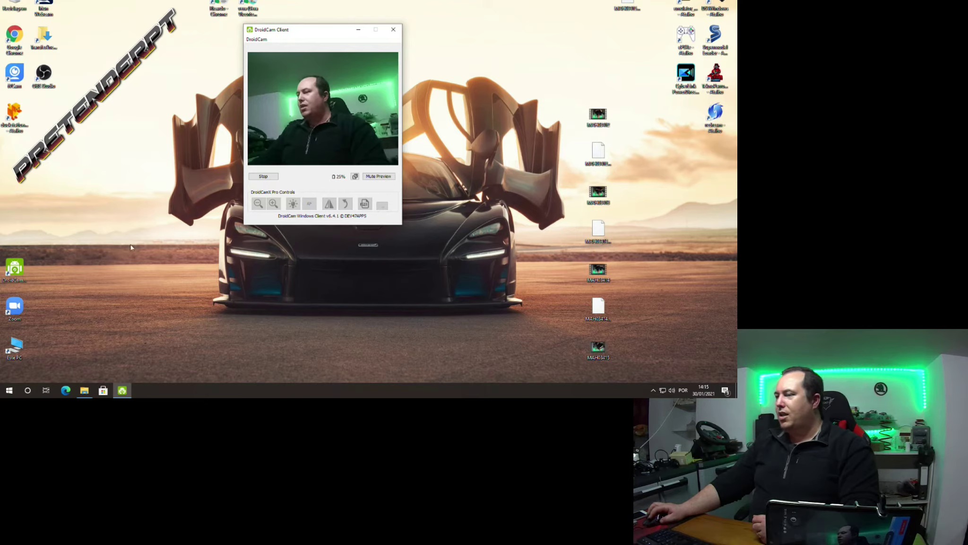
Reopen OBS Studio, check the USB camera feed and the second capture source's resolution options, and close OBS.
left_click(44, 74)
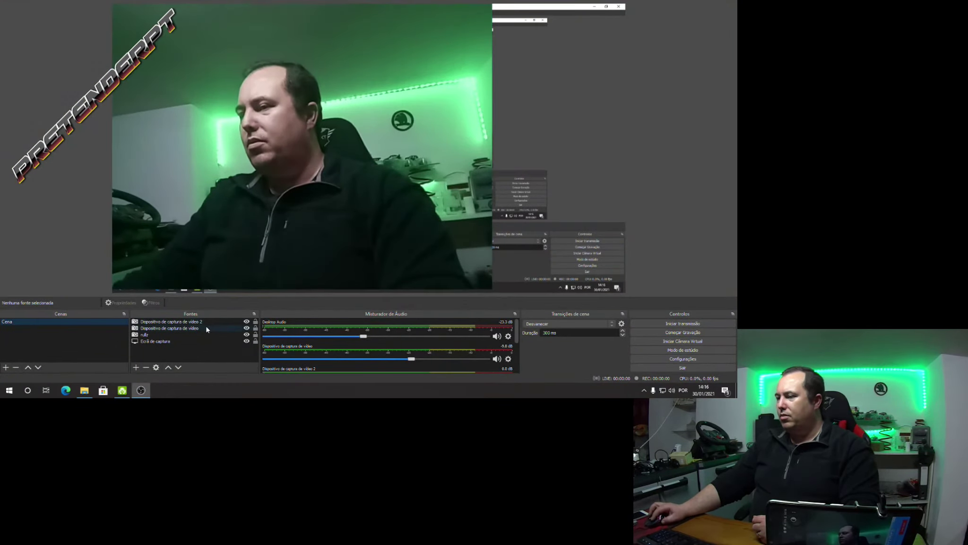
double_click(205, 321)
left_click(387, 269)
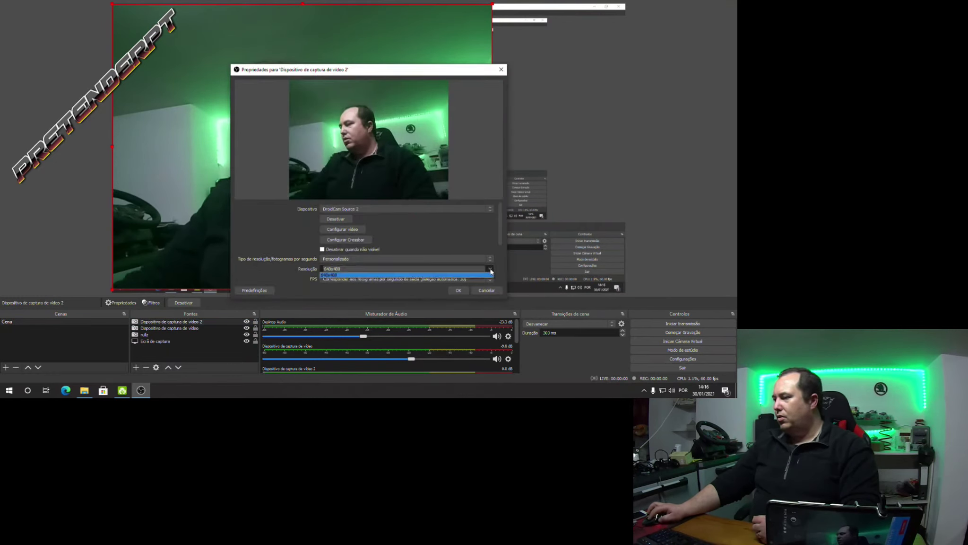
left_click(502, 69)
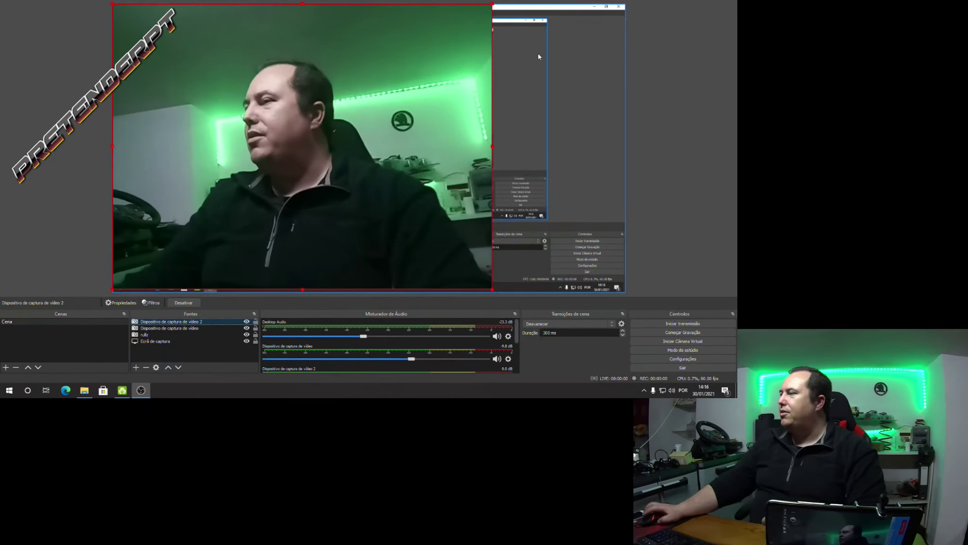
key("alt+F4")
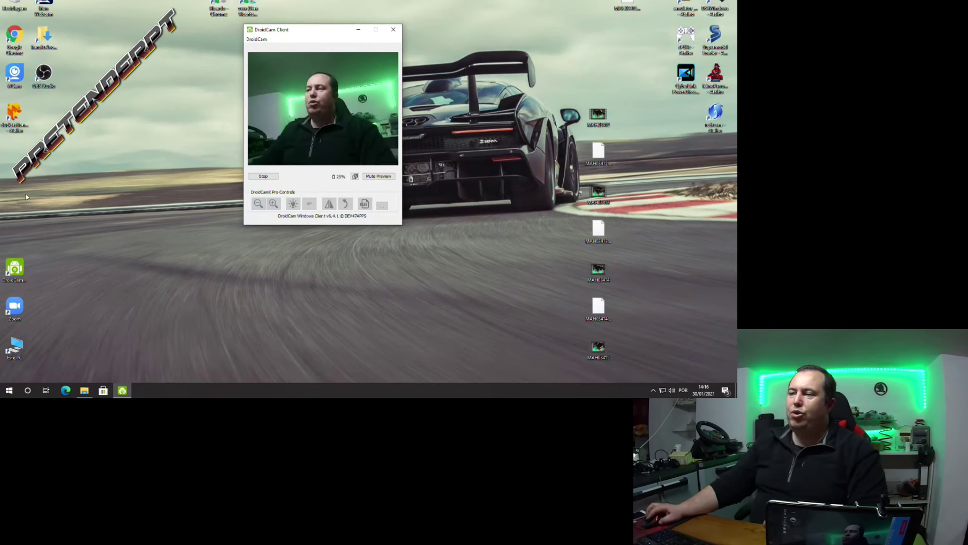
Open Zoom, set the camera in its video settings to DroidCam Source 3, and close Zoom.
double_click(14, 308)
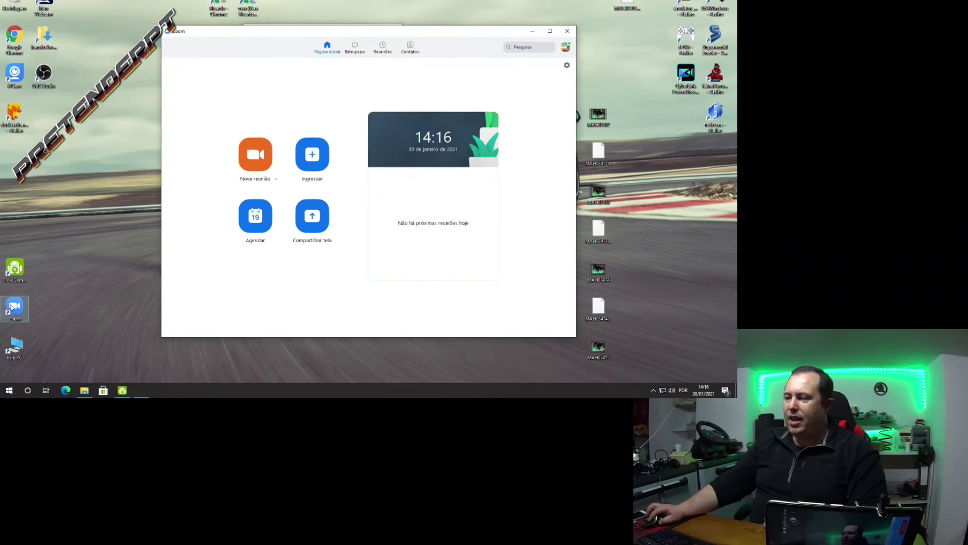
left_click(567, 47)
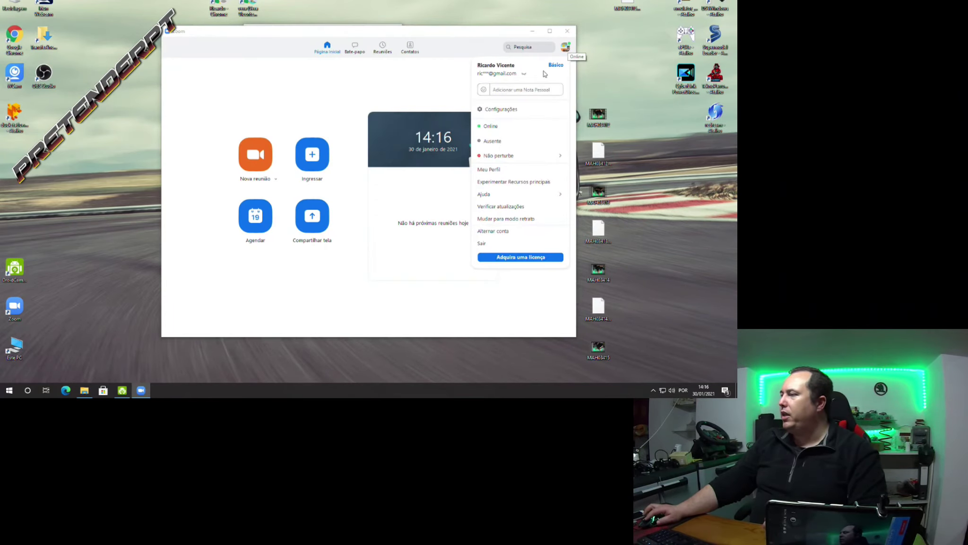
left_click(525, 109)
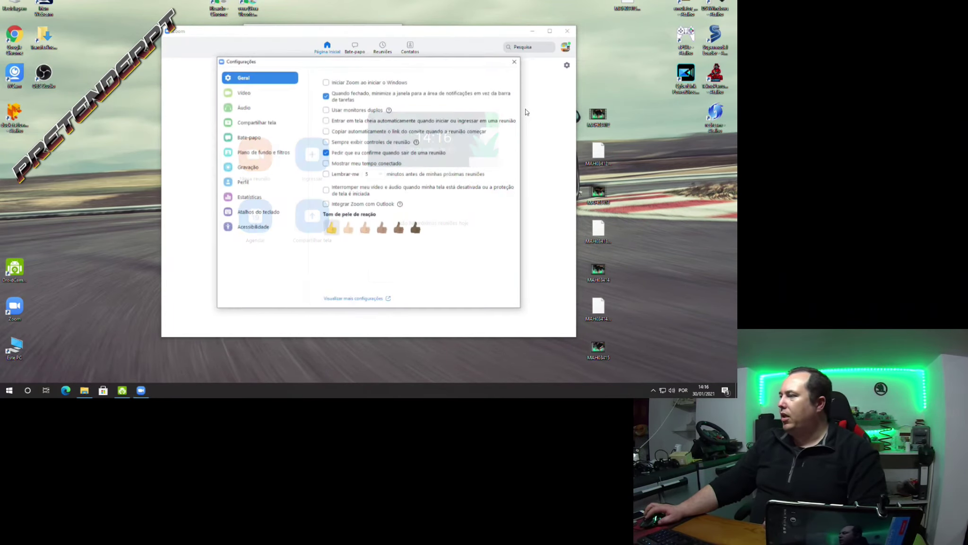
left_click(243, 92)
left_click(379, 195)
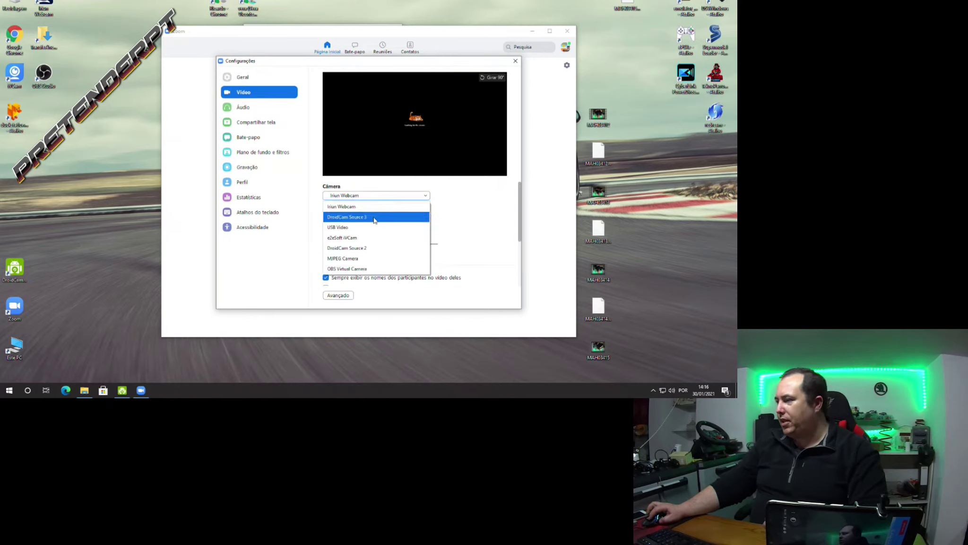
left_click(375, 217)
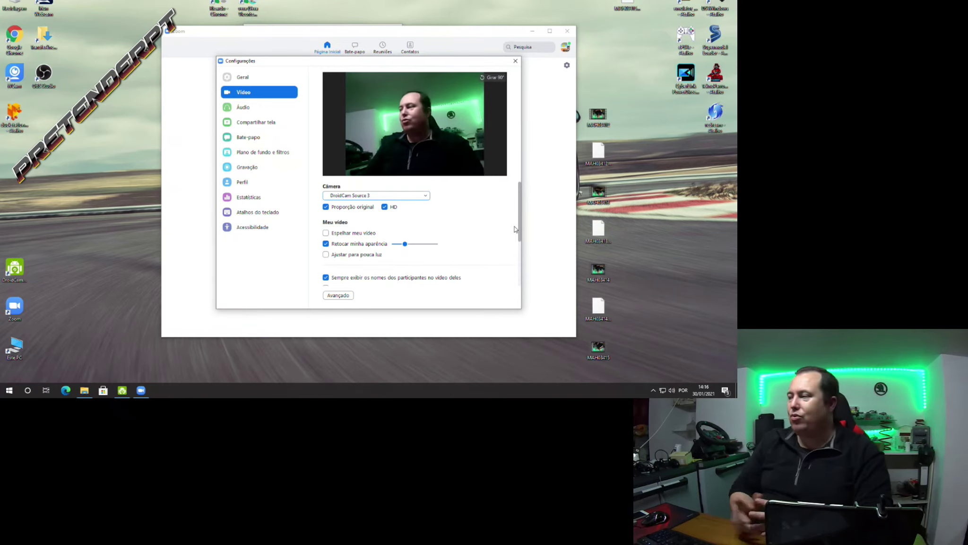
left_click(515, 60)
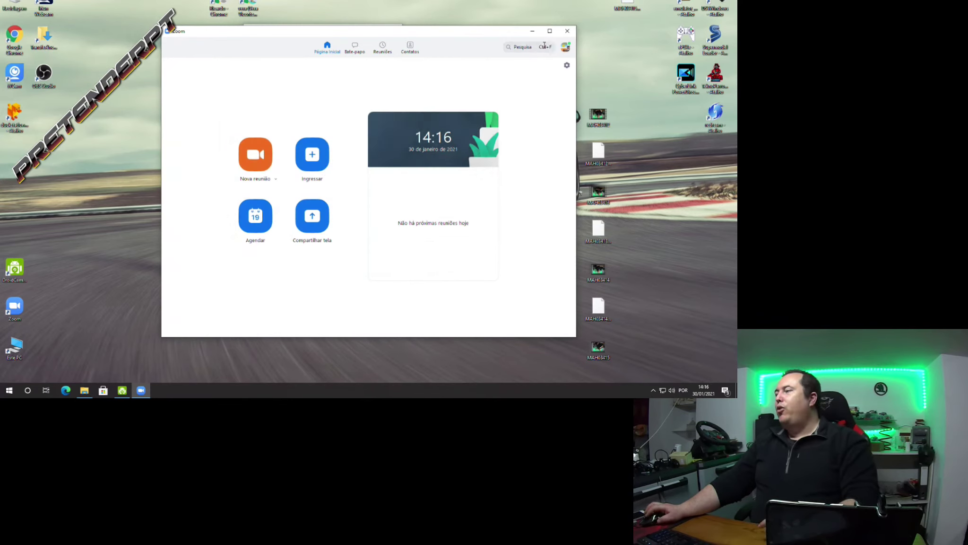
left_click(567, 30)
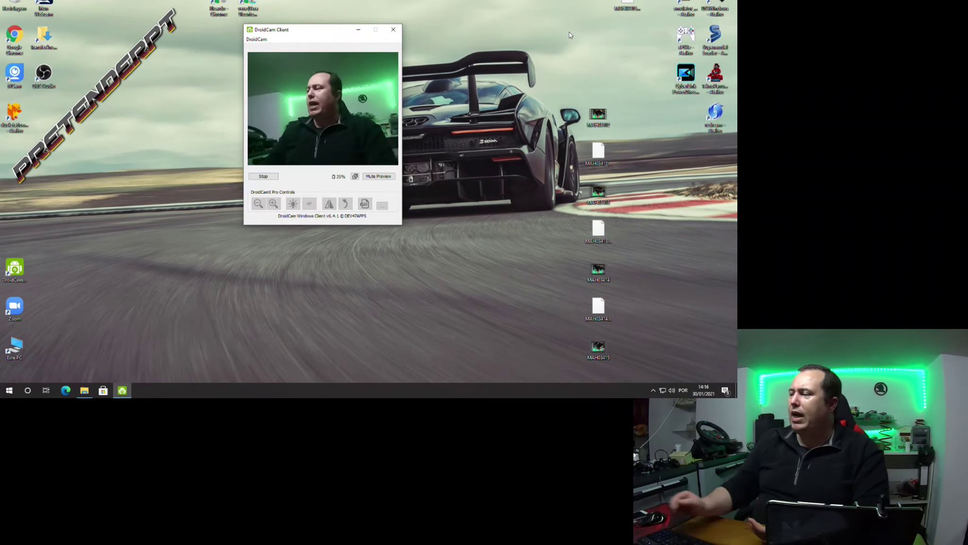
Open DroidCam Client's larger camera preview in a separate window.
left_click(354, 177)
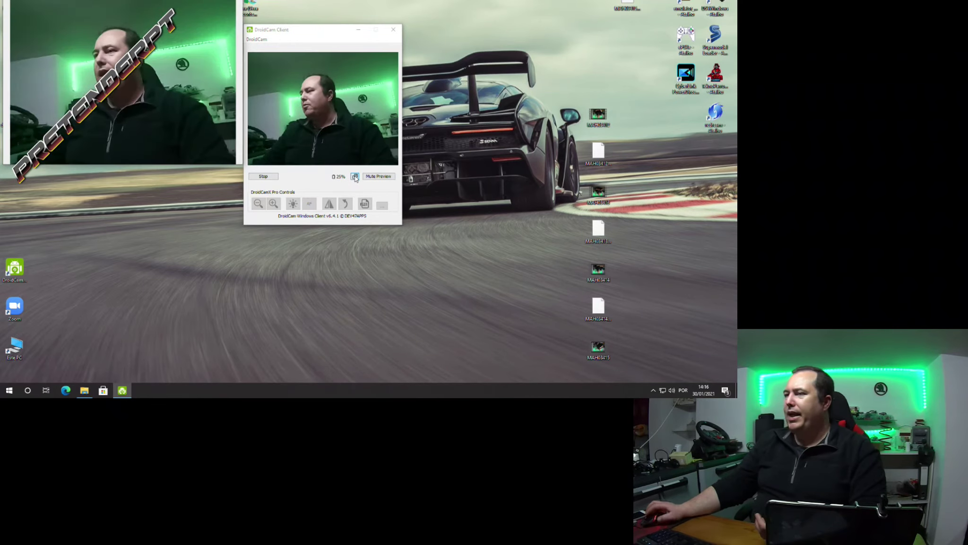